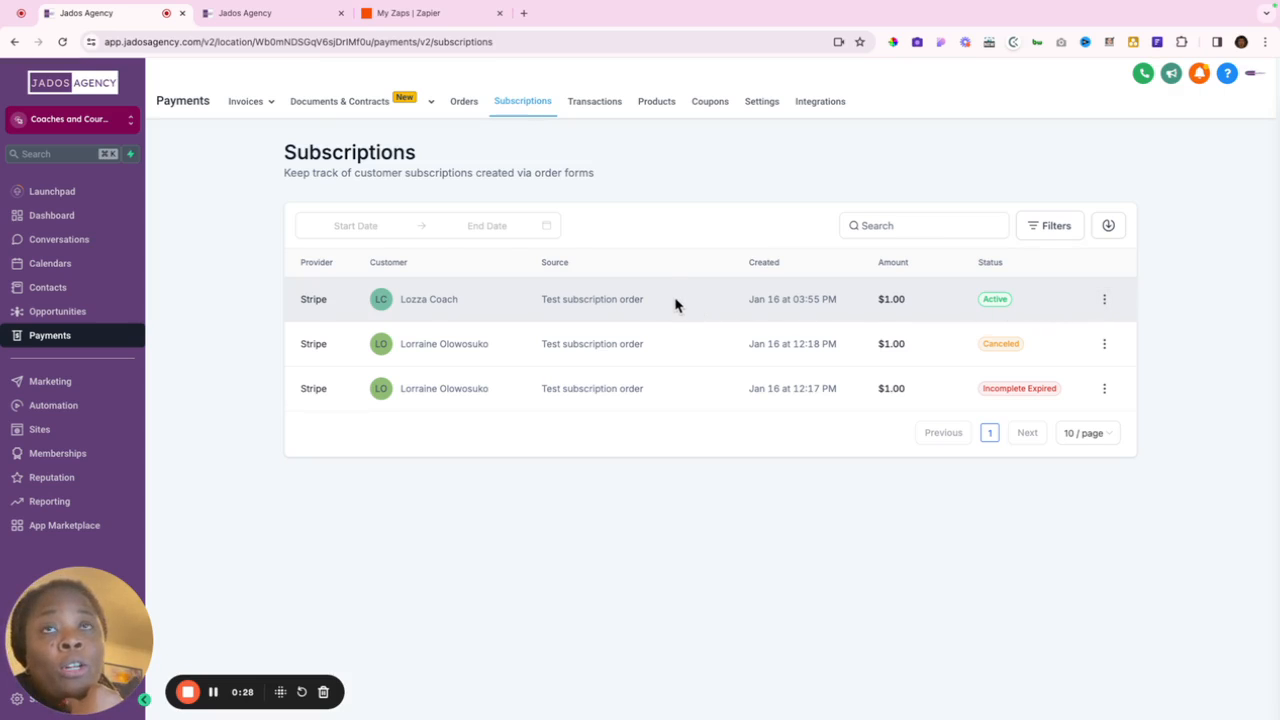
Look through the workflow builder's action list, including the Communication and Payments groups, for actions relevant to subscription cancellation.
click(1105, 304)
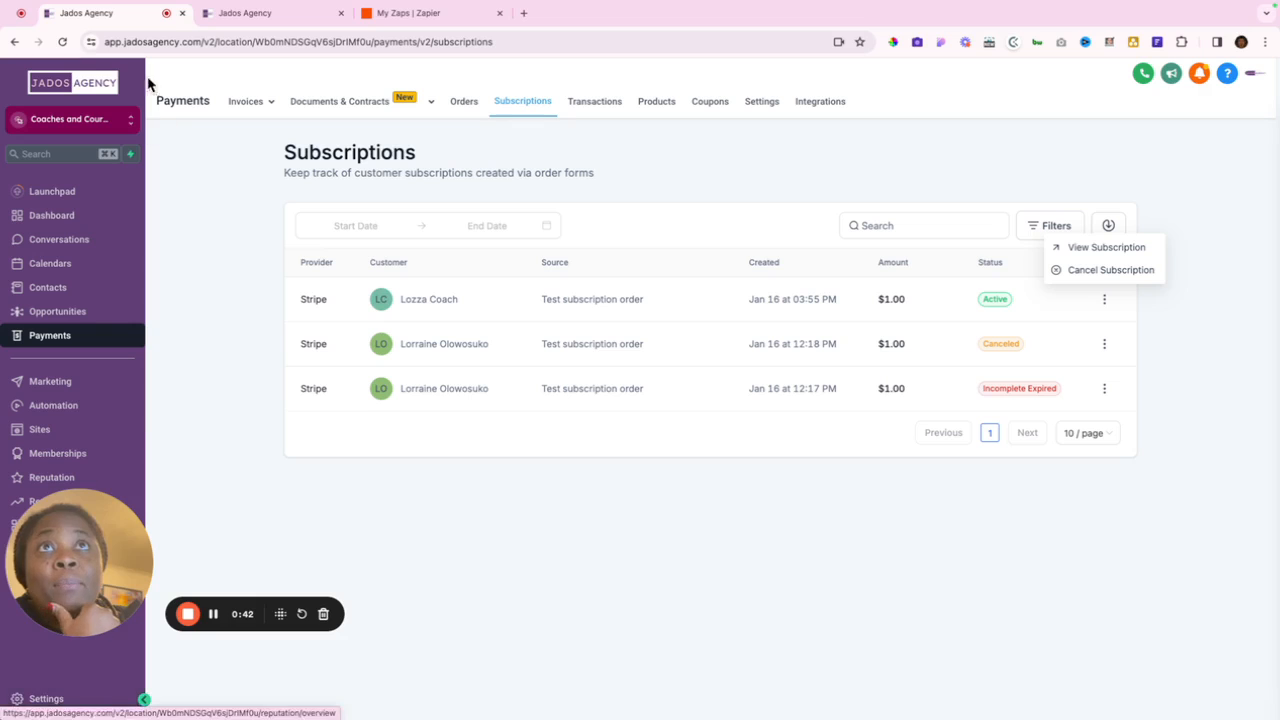
click(246, 15)
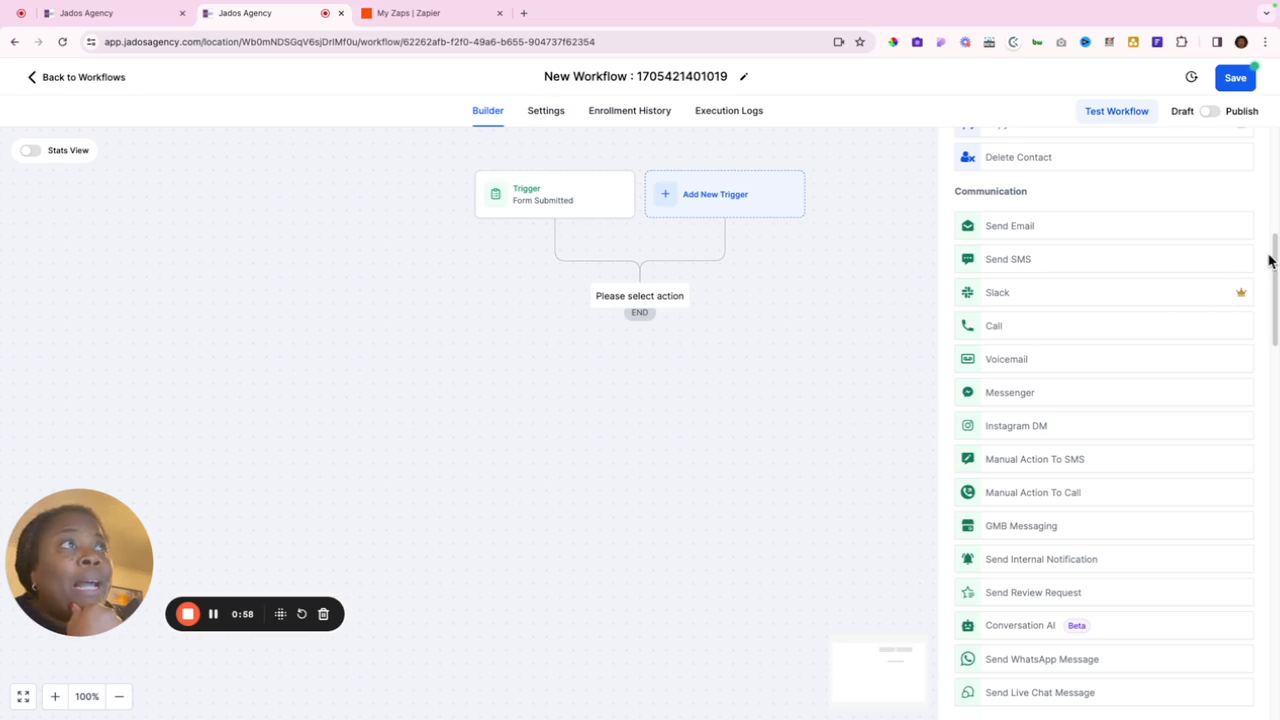
drag(1274, 257, 1262, 538)
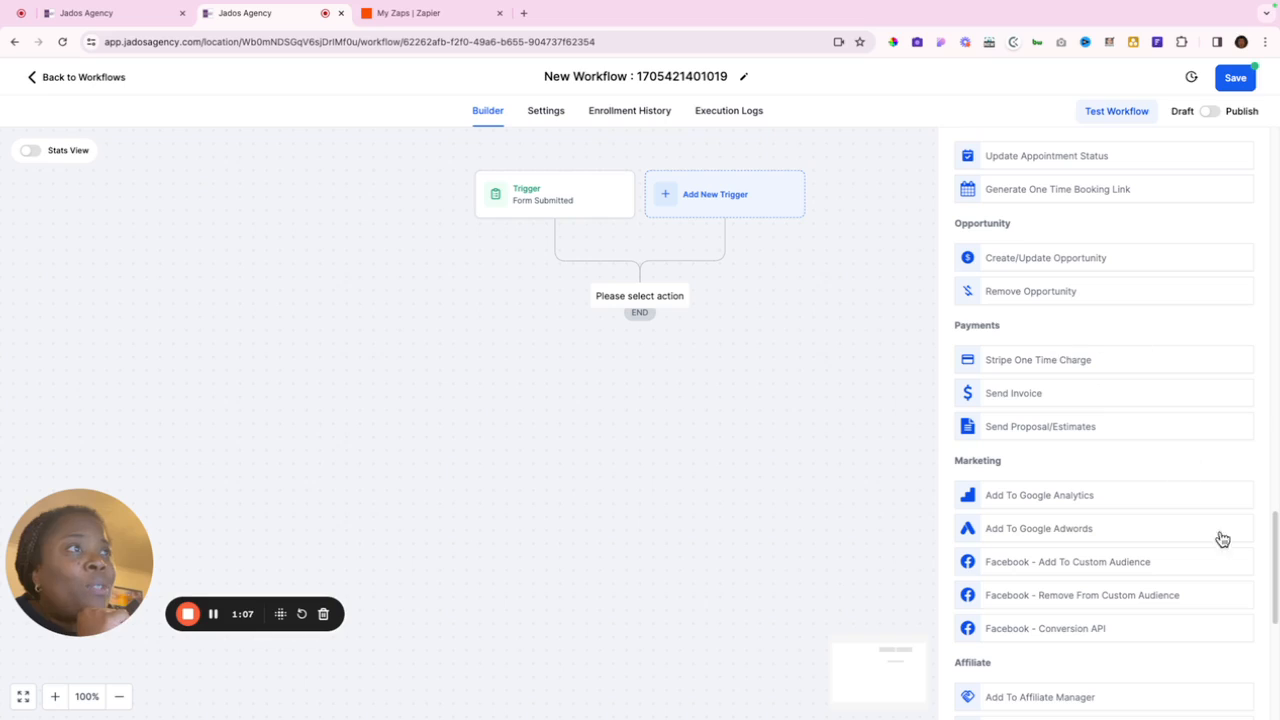
click(100, 13)
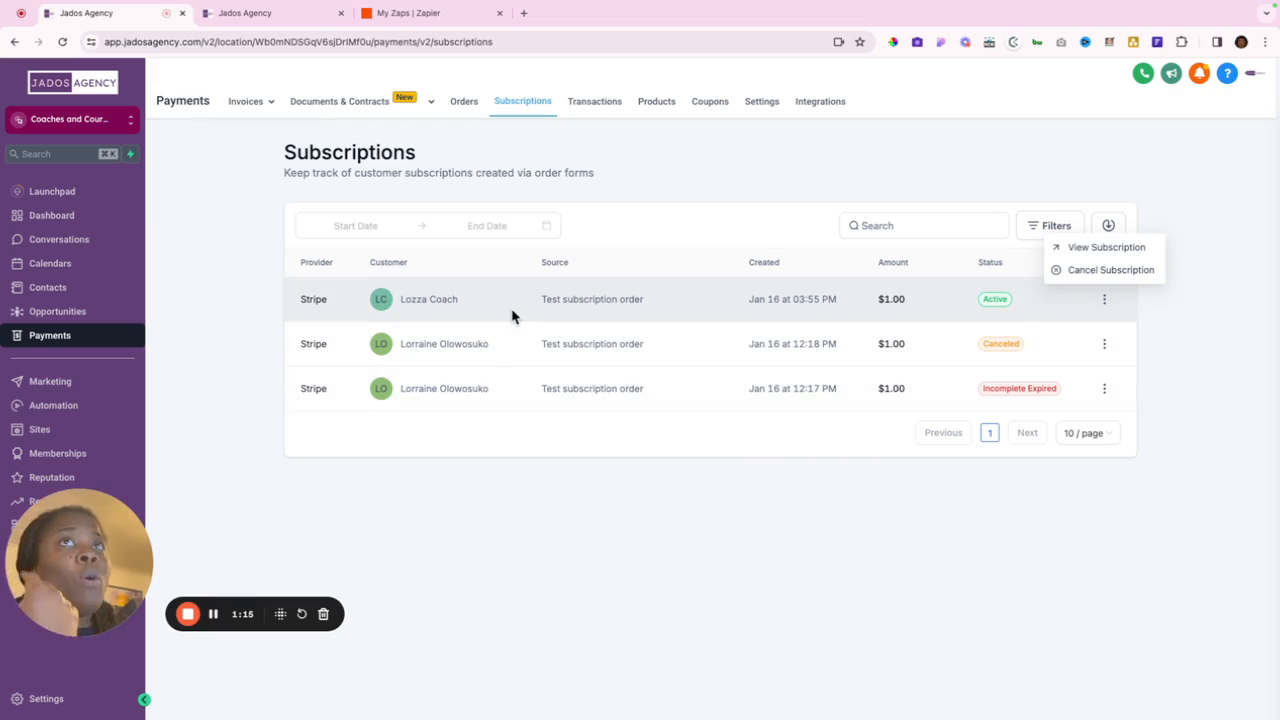
click(255, 14)
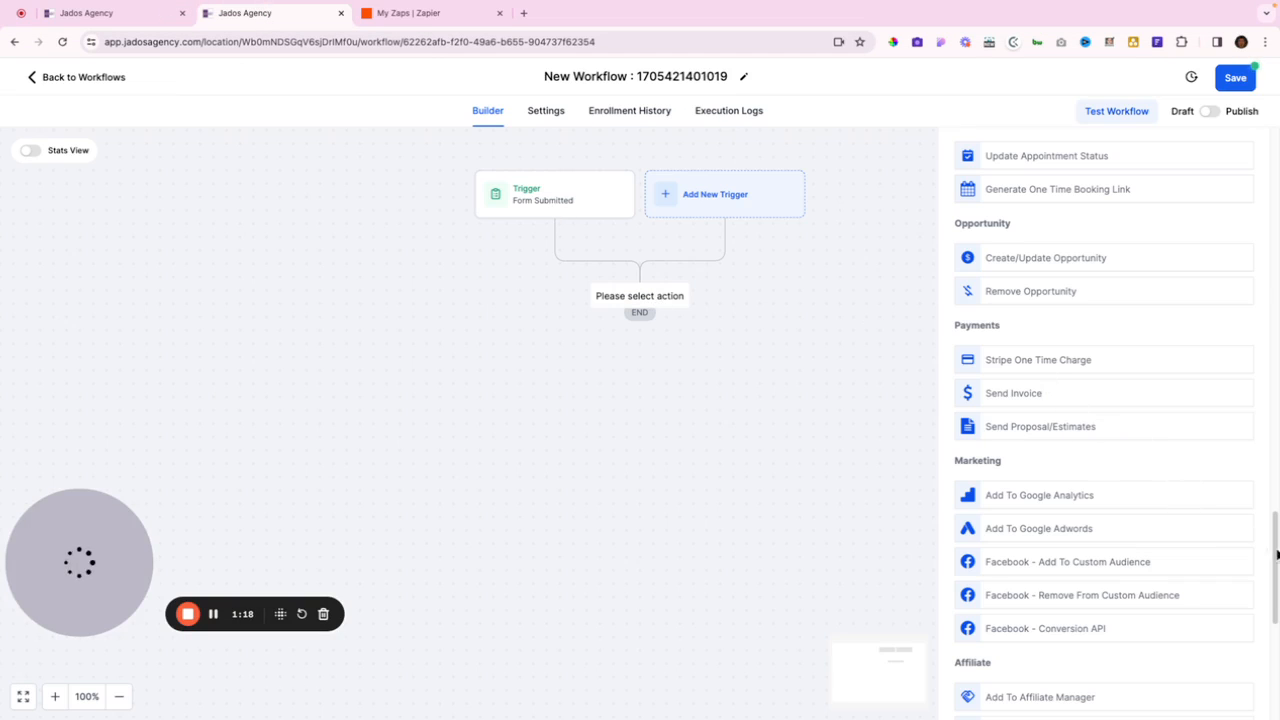
drag(1276, 555, 1237, 283)
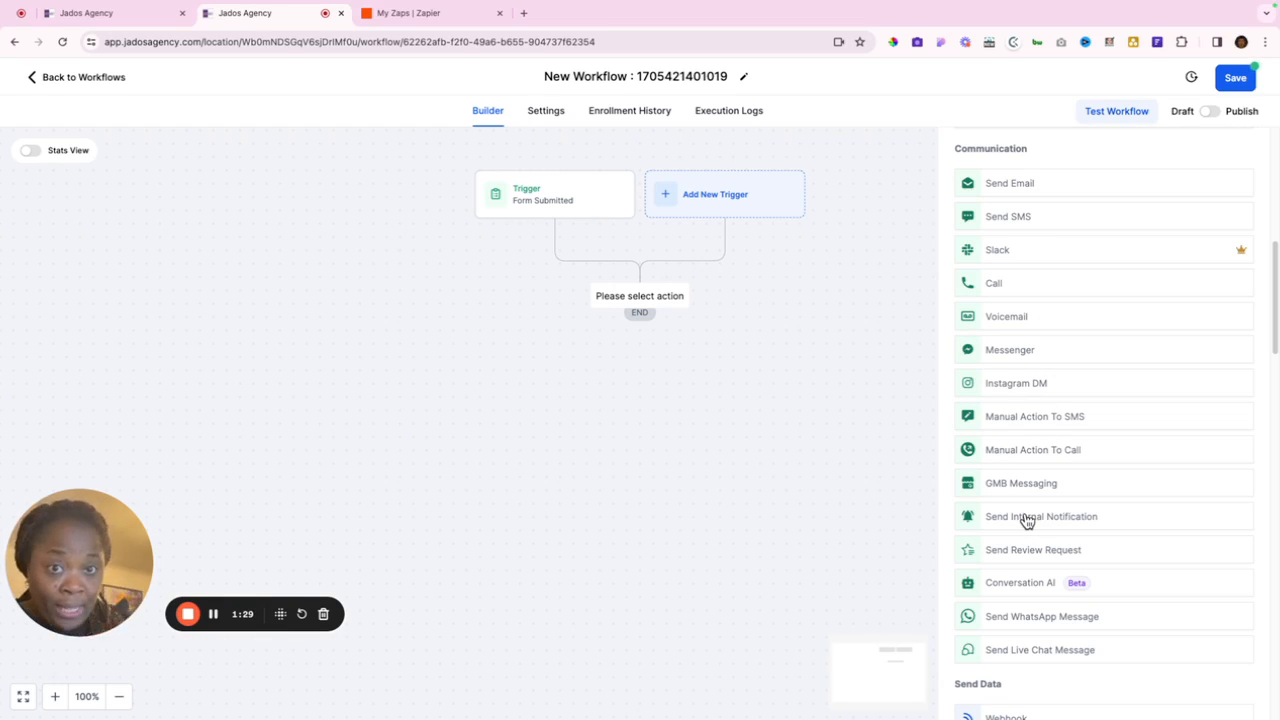
Cancel the active $1.00 test subscription order and confirm the immediate cancellation.
click(100, 15)
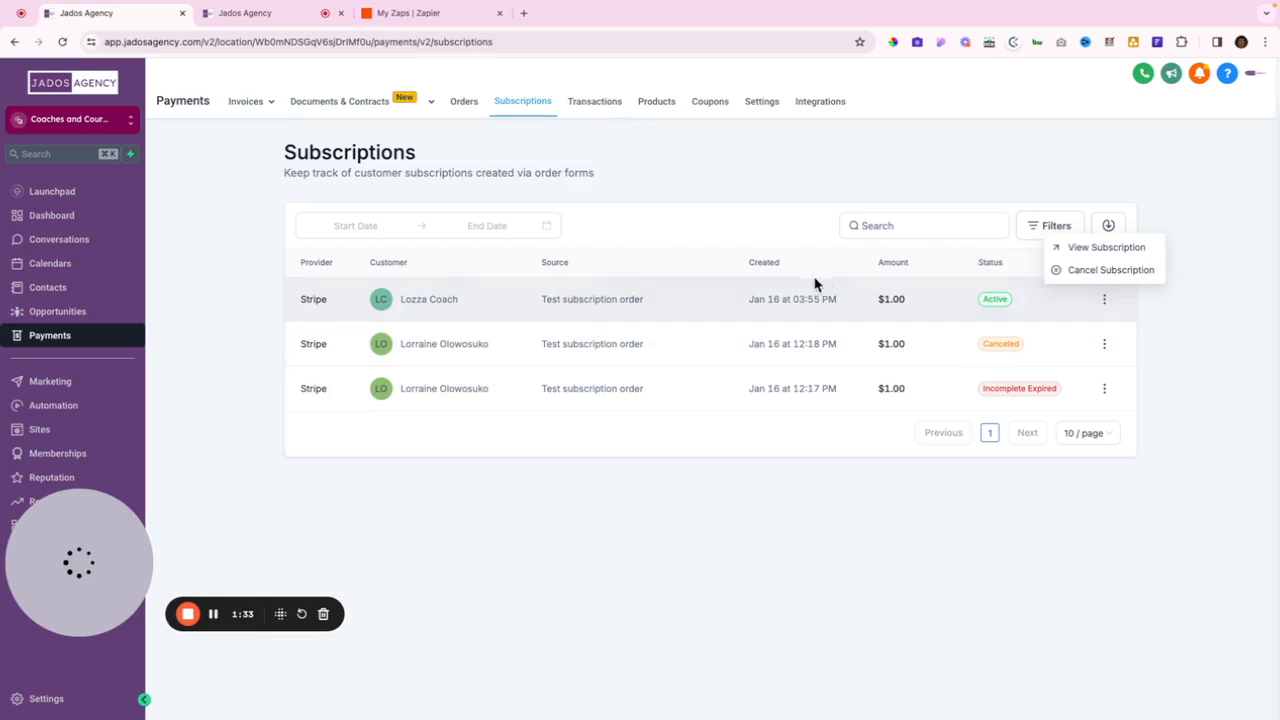
click(1111, 272)
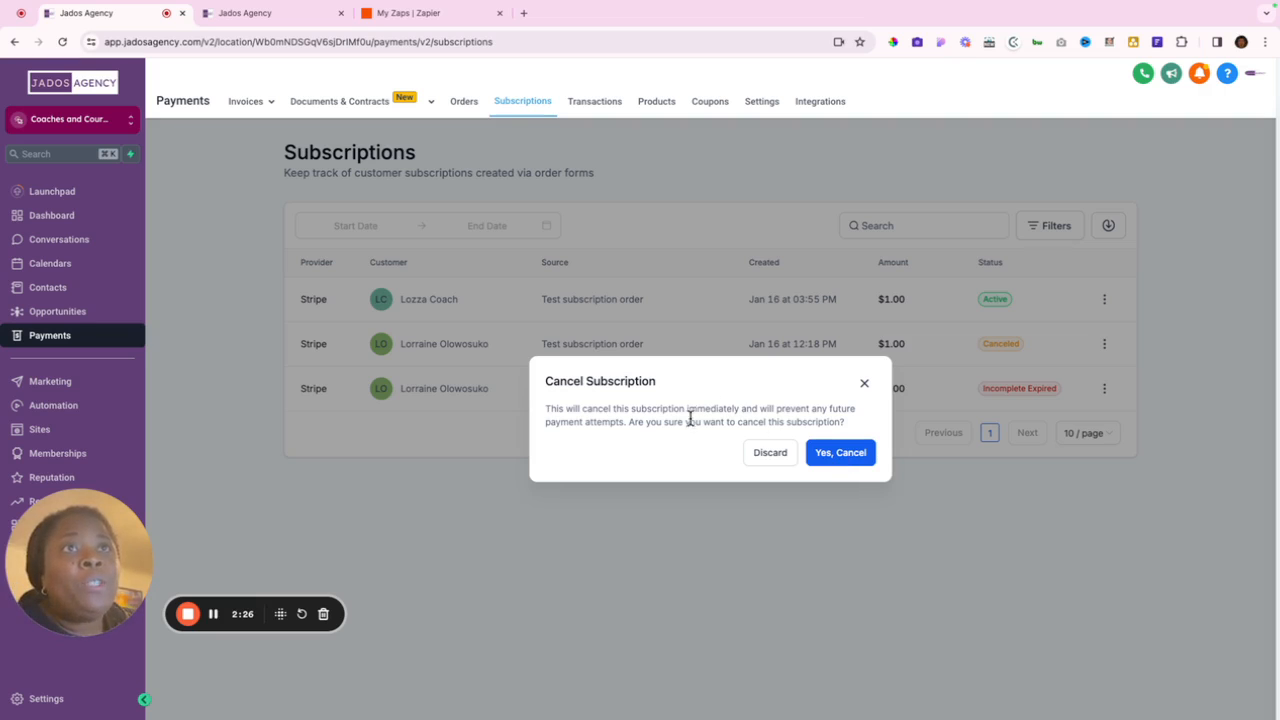
click(858, 457)
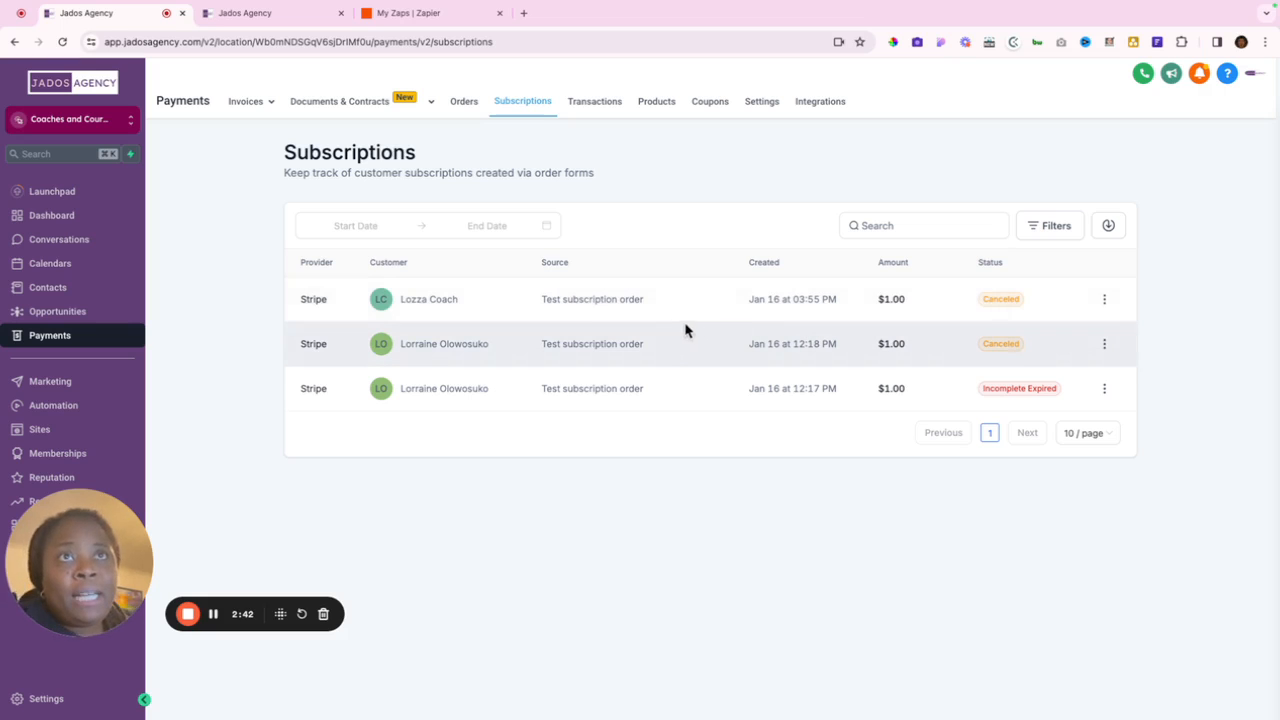
Switch to the Zapier Zaps page.
mouse_move(300, 103)
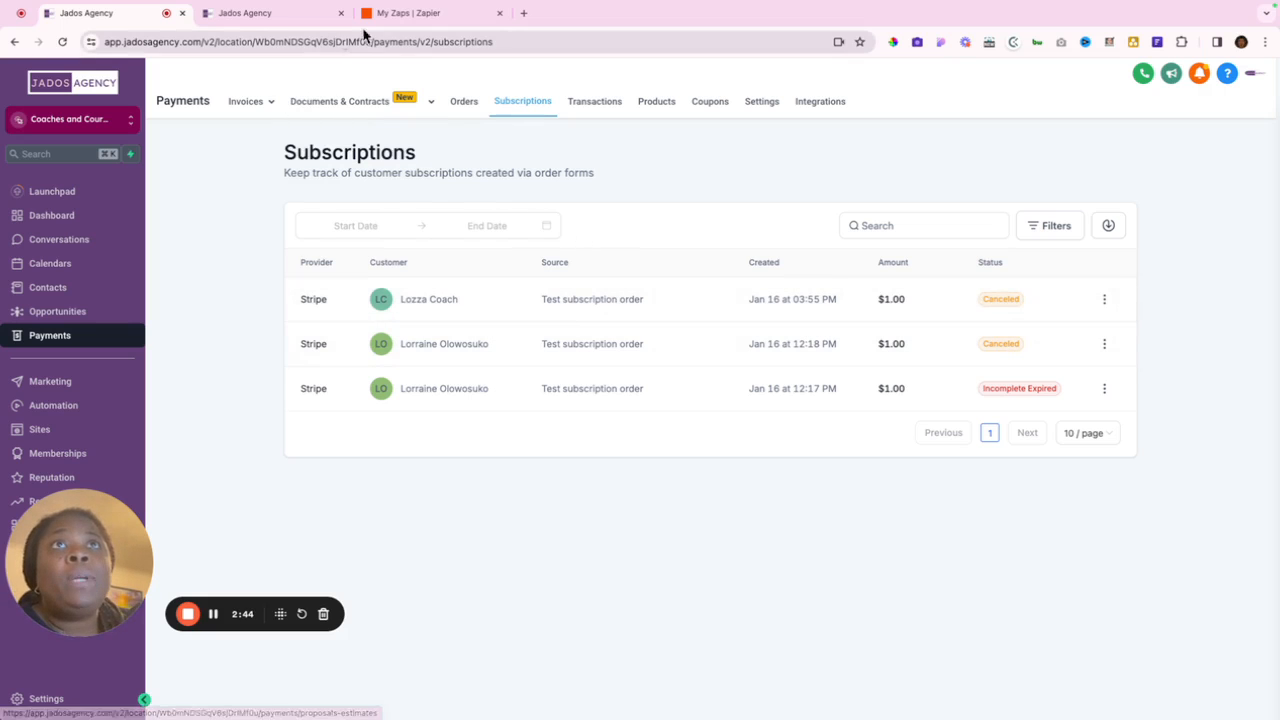
click(418, 16)
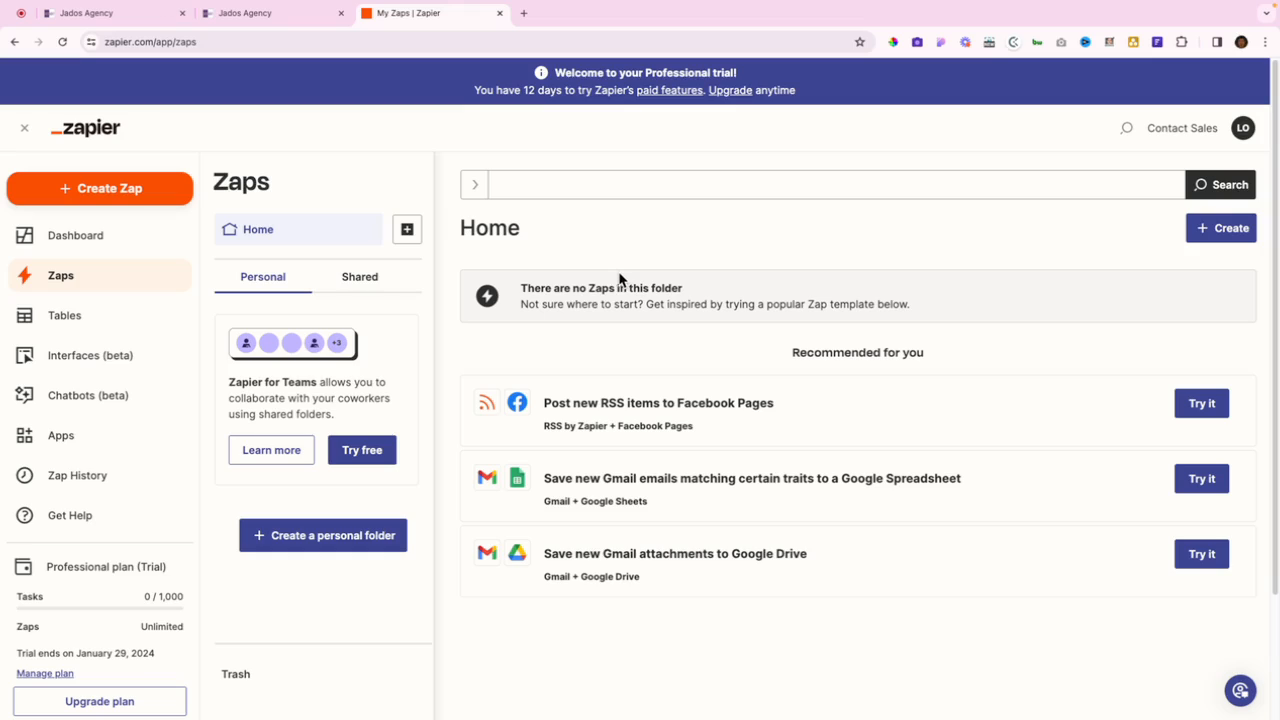
click(1216, 238)
click(1216, 233)
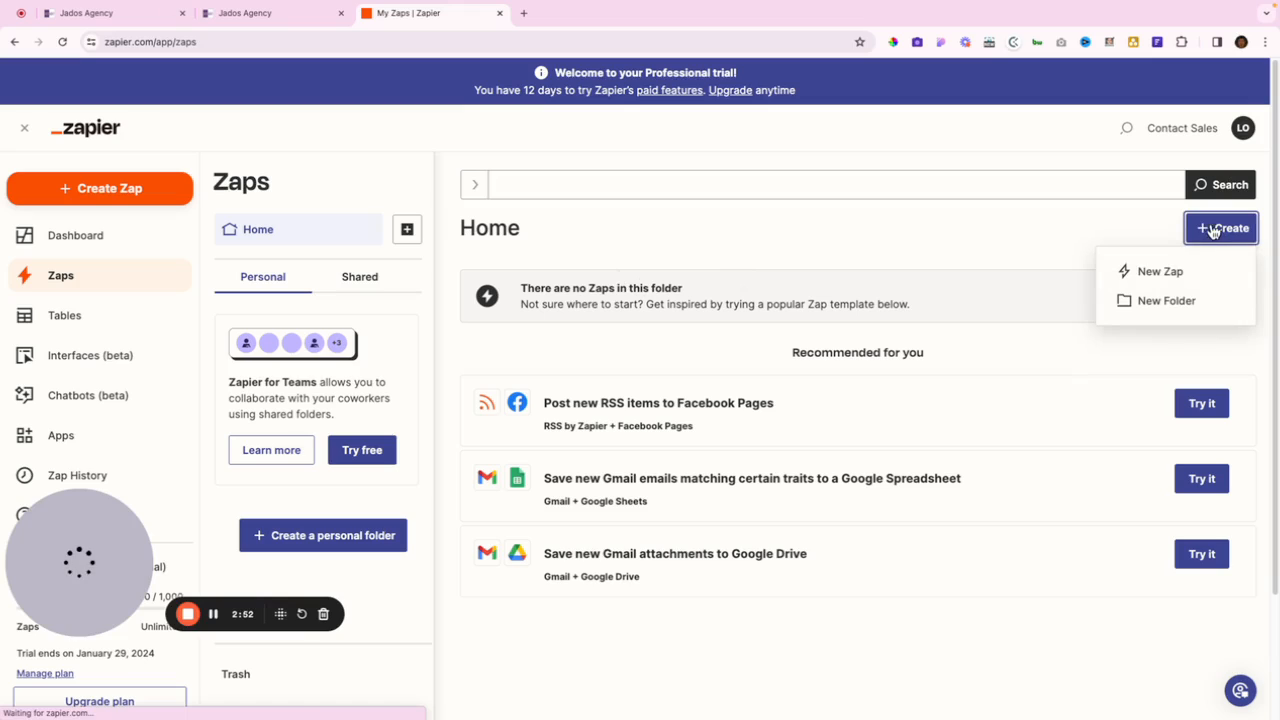
click(1160, 273)
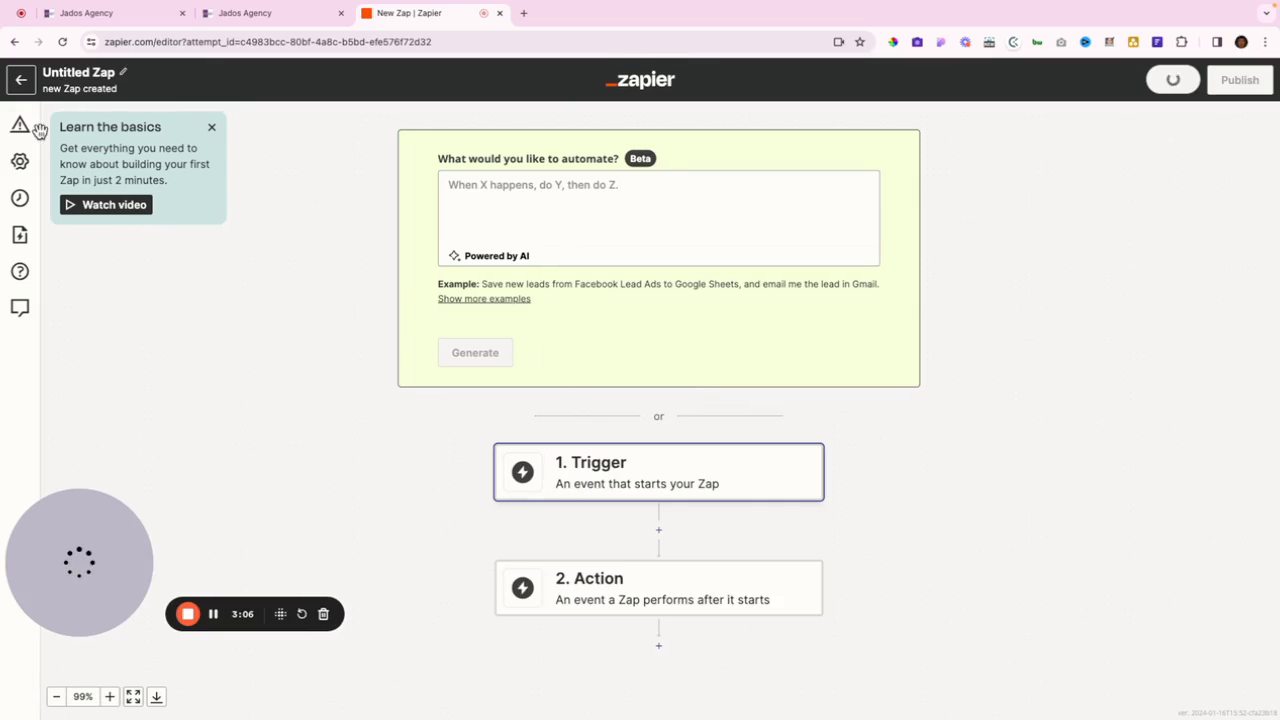
click(22, 82)
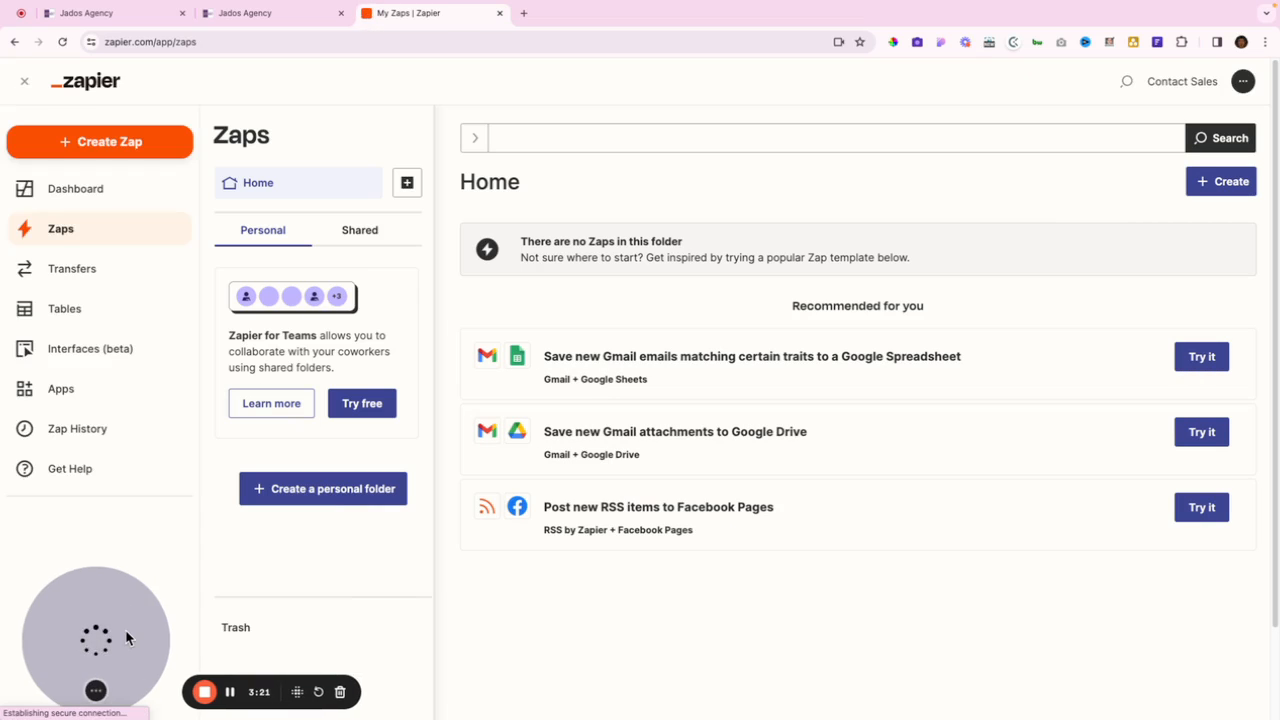
Check the list of connected apps and create a new Zap.
click(92, 447)
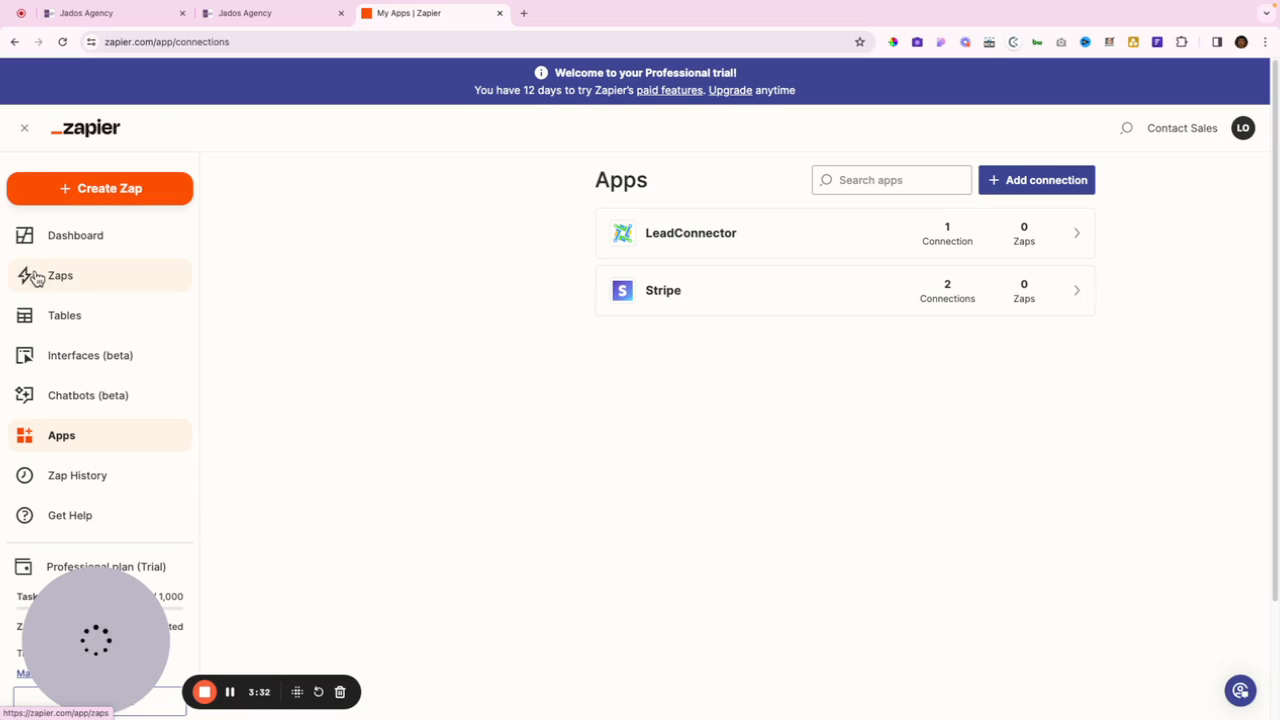
click(98, 190)
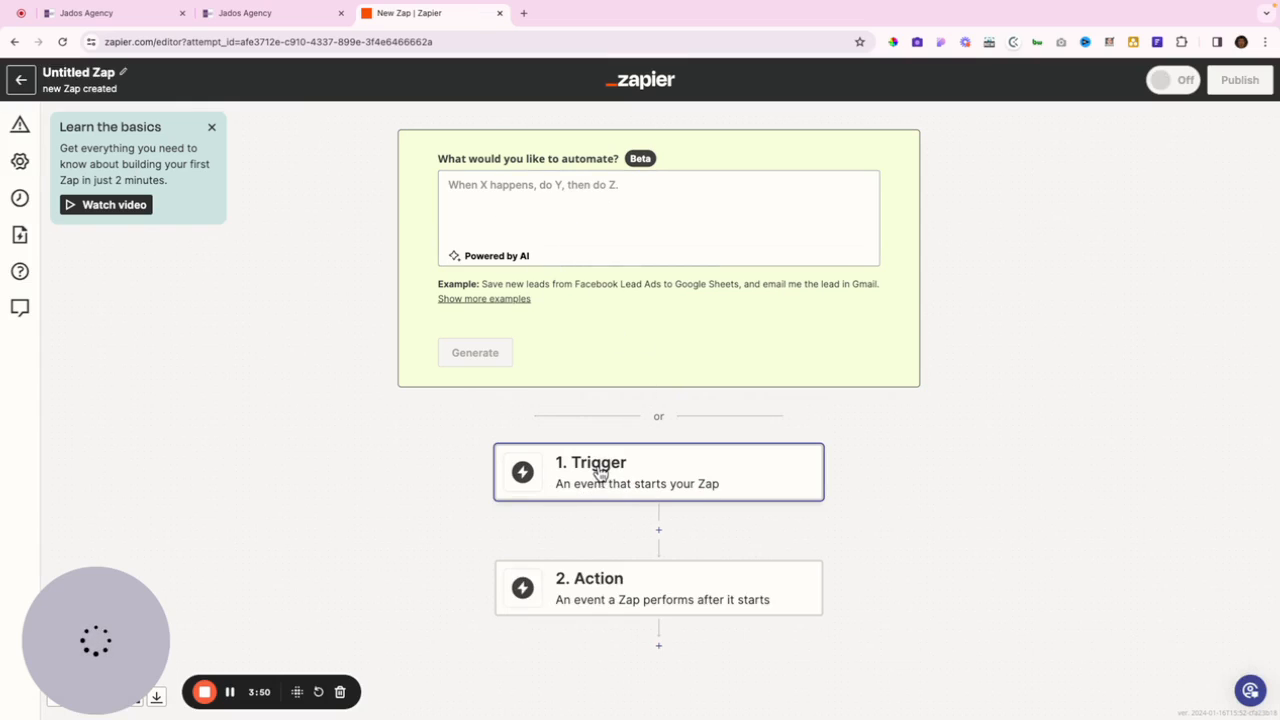
Set the Zap's trigger to the Stripe app with the Canceled Subscription event.
click(600, 472)
text(s)
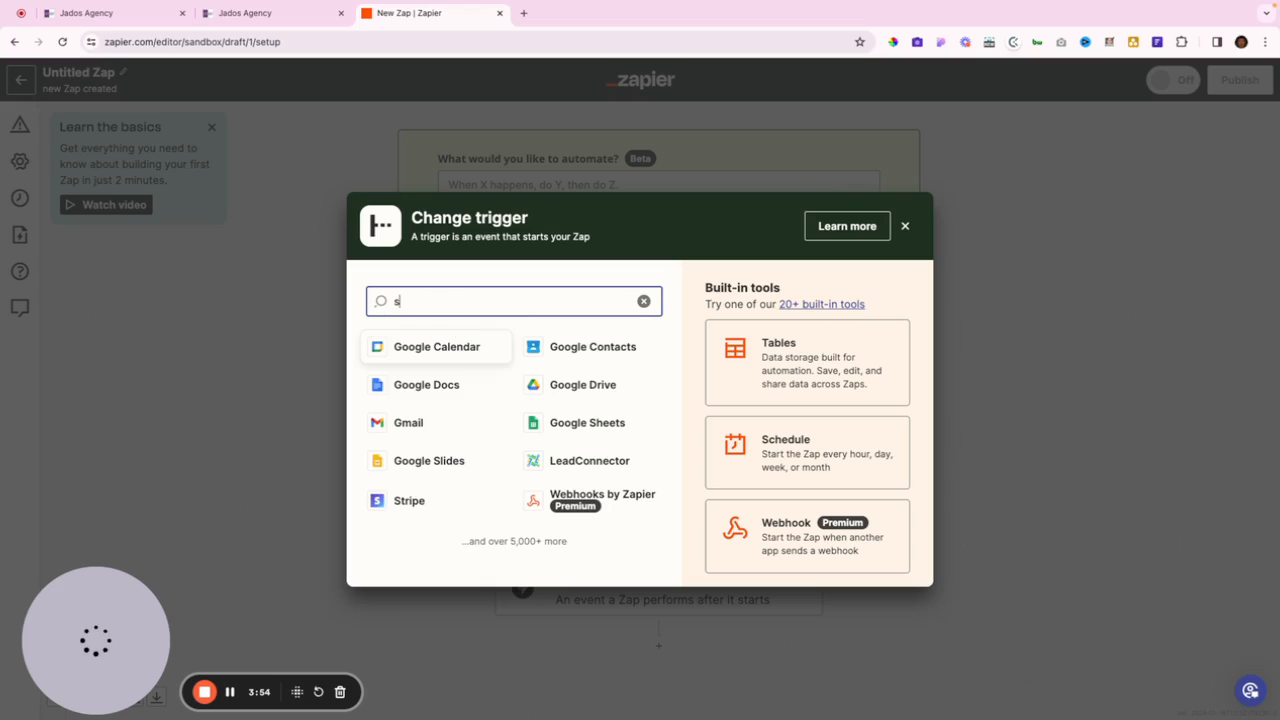
text(tripe)
click(414, 360)
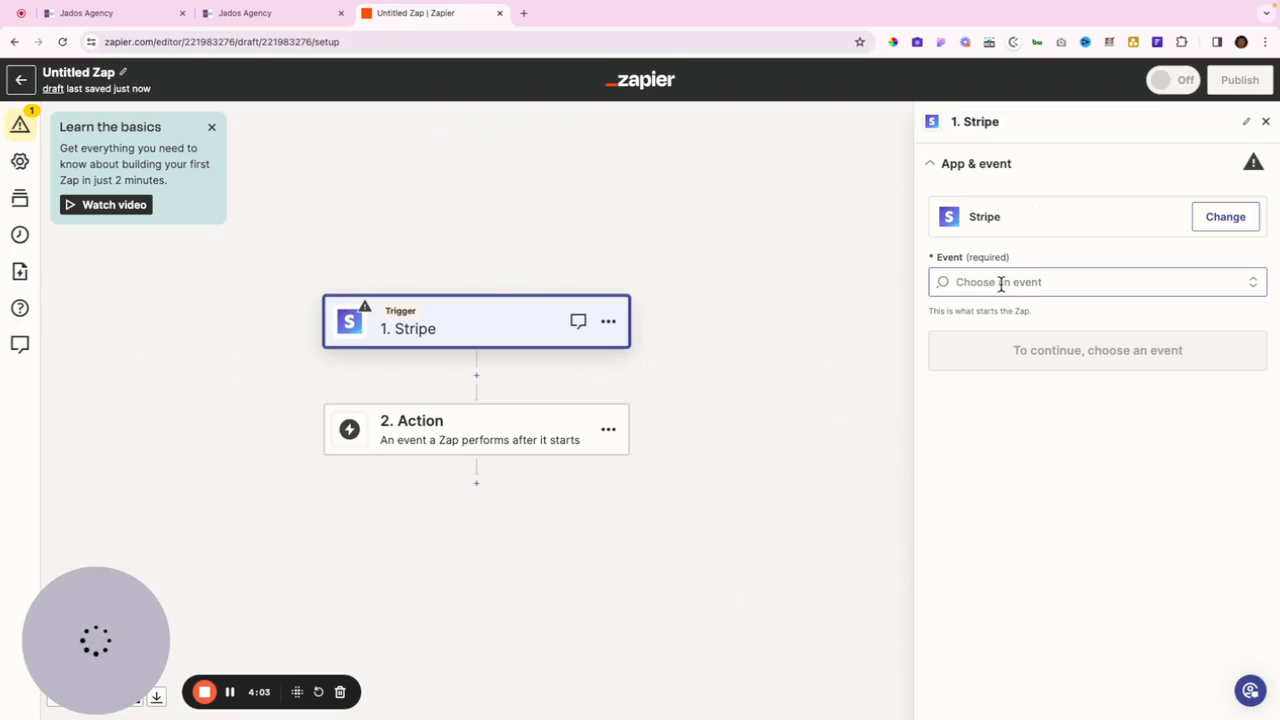
click(1001, 284)
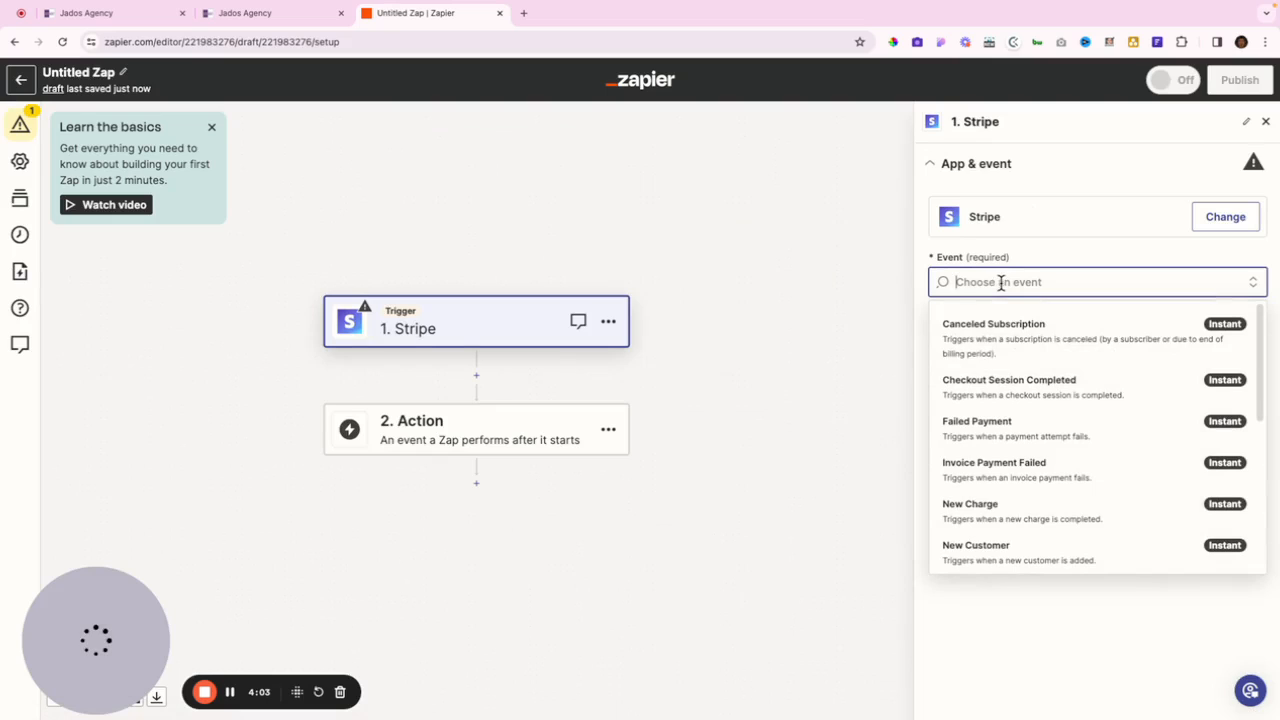
click(1061, 368)
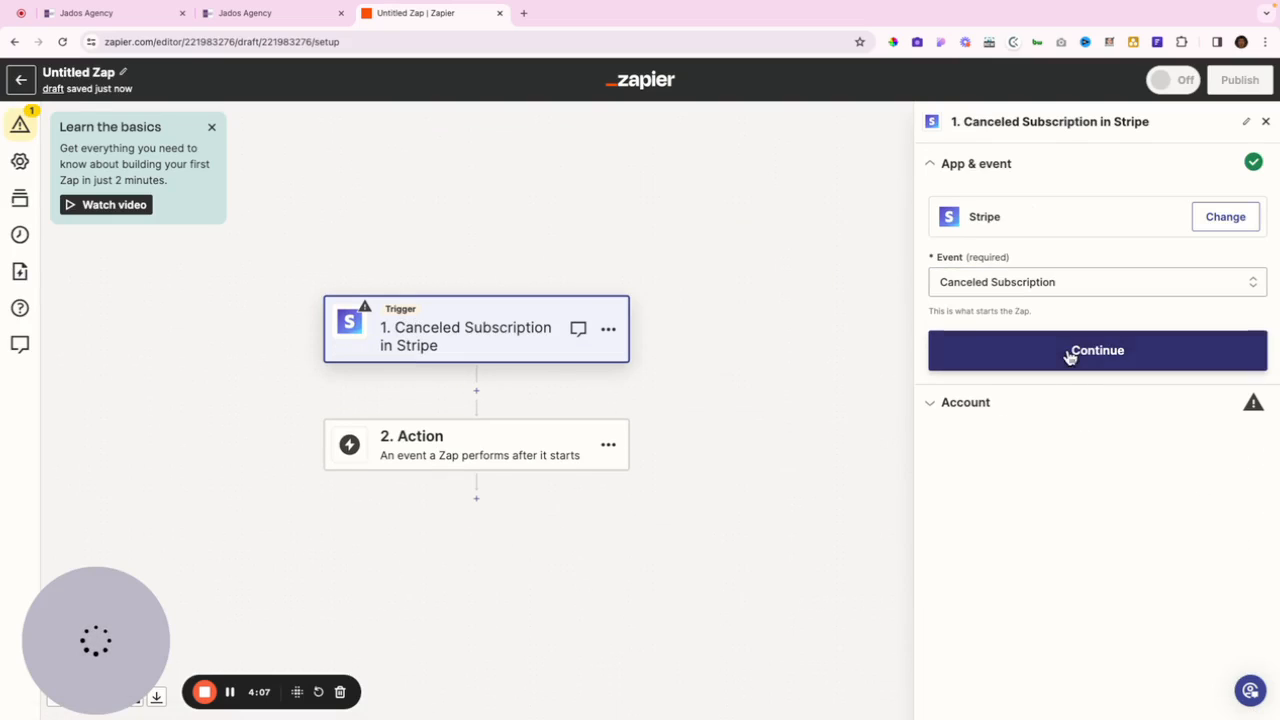
Choose the second of the two listed Stripe accounts for the Canceled Subscription trigger.
click(1054, 418)
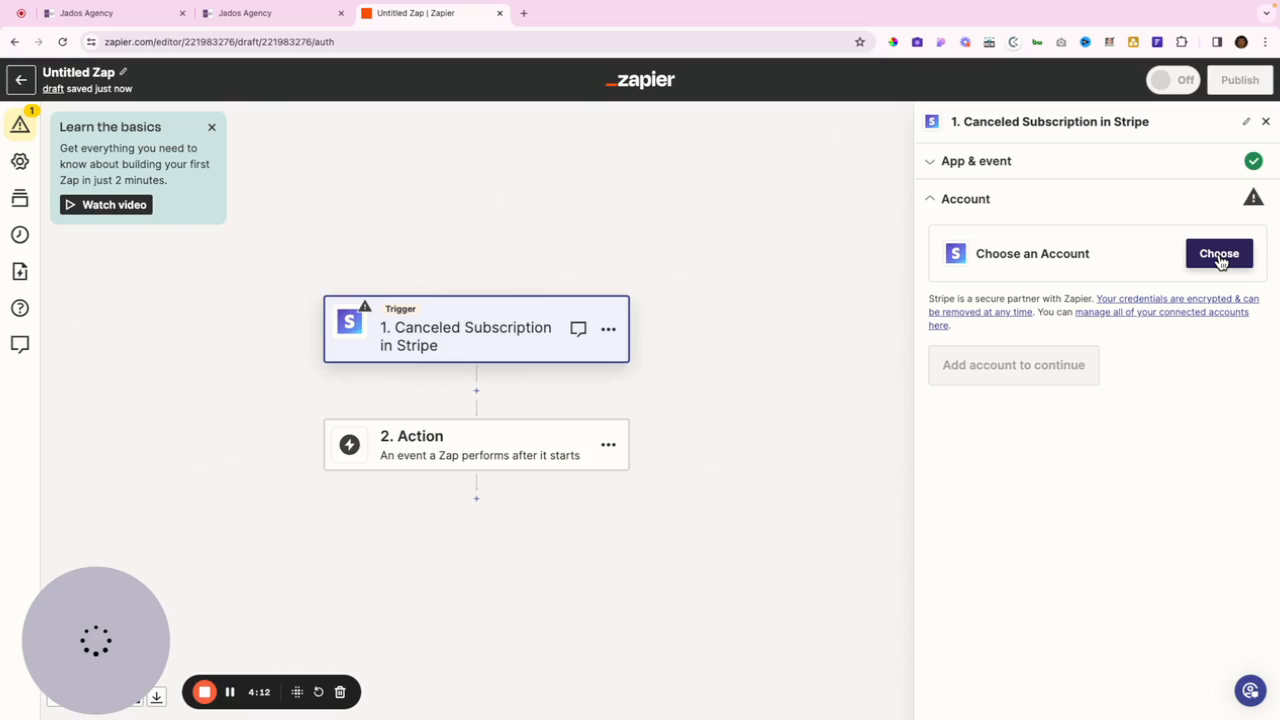
click(1220, 258)
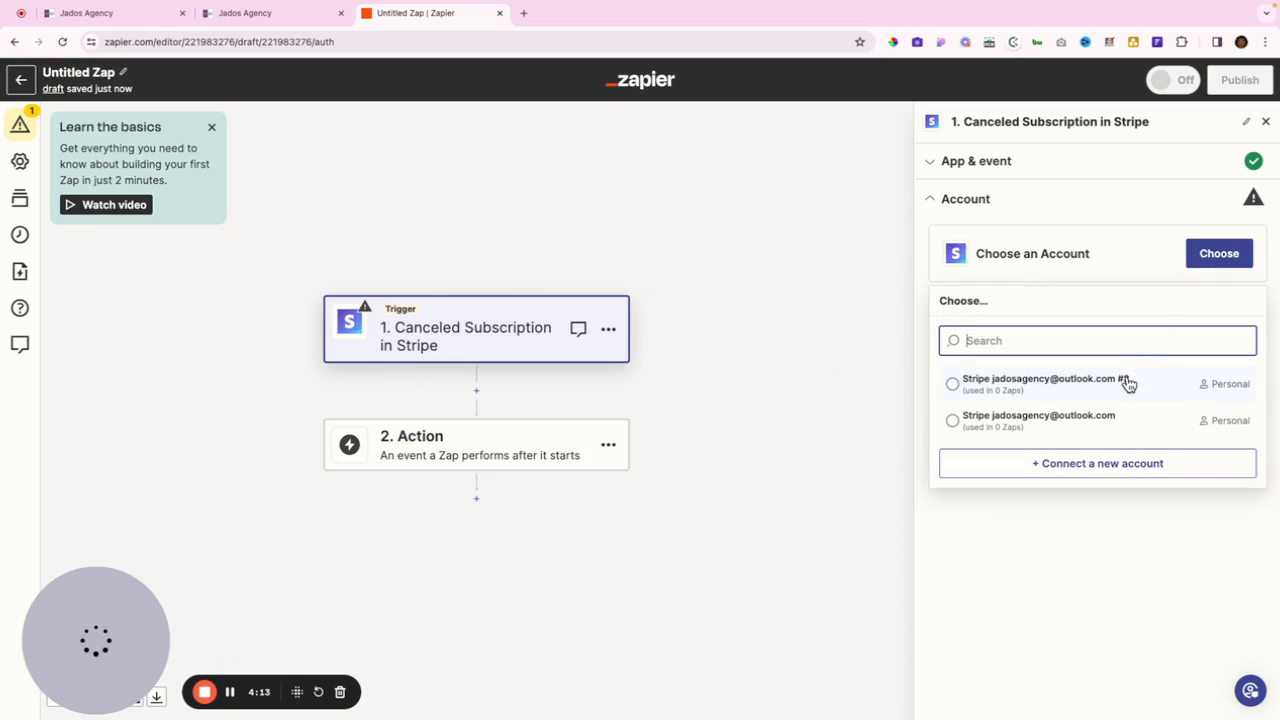
click(1055, 420)
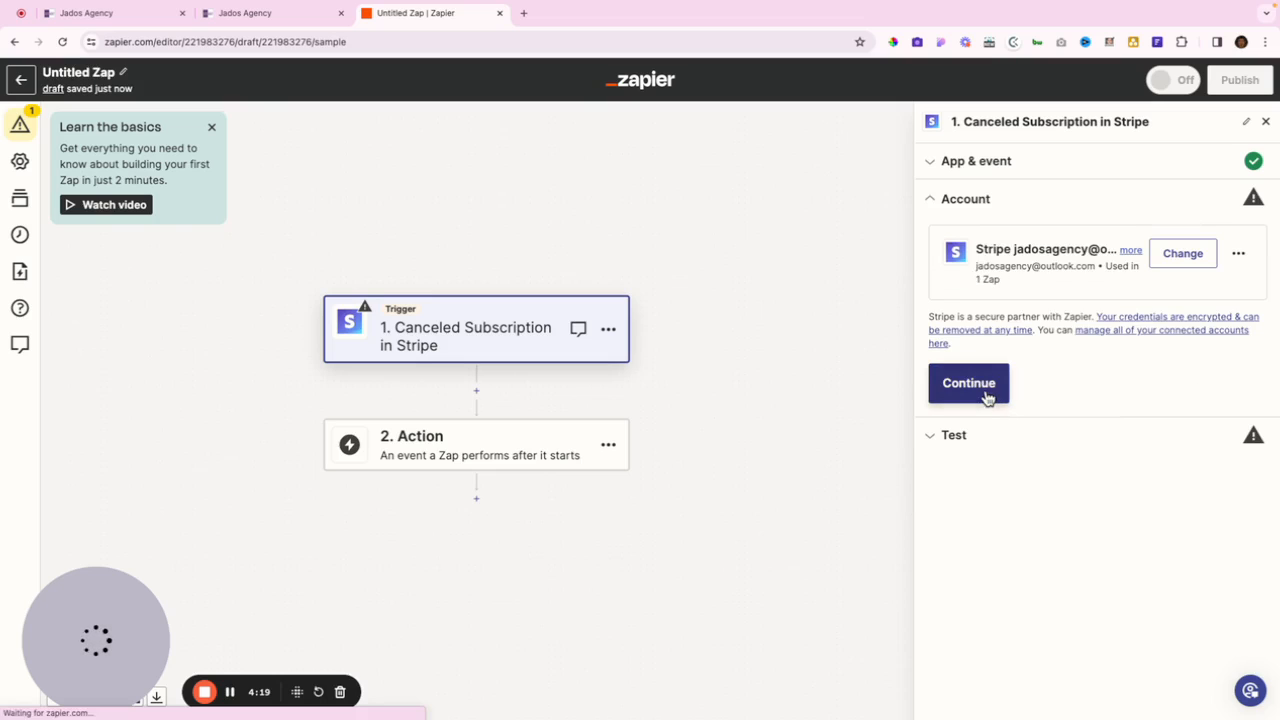
Test the Stripe trigger, check the customer email in the Subscription C record, and continue with that record.
click(1163, 448)
click(1095, 488)
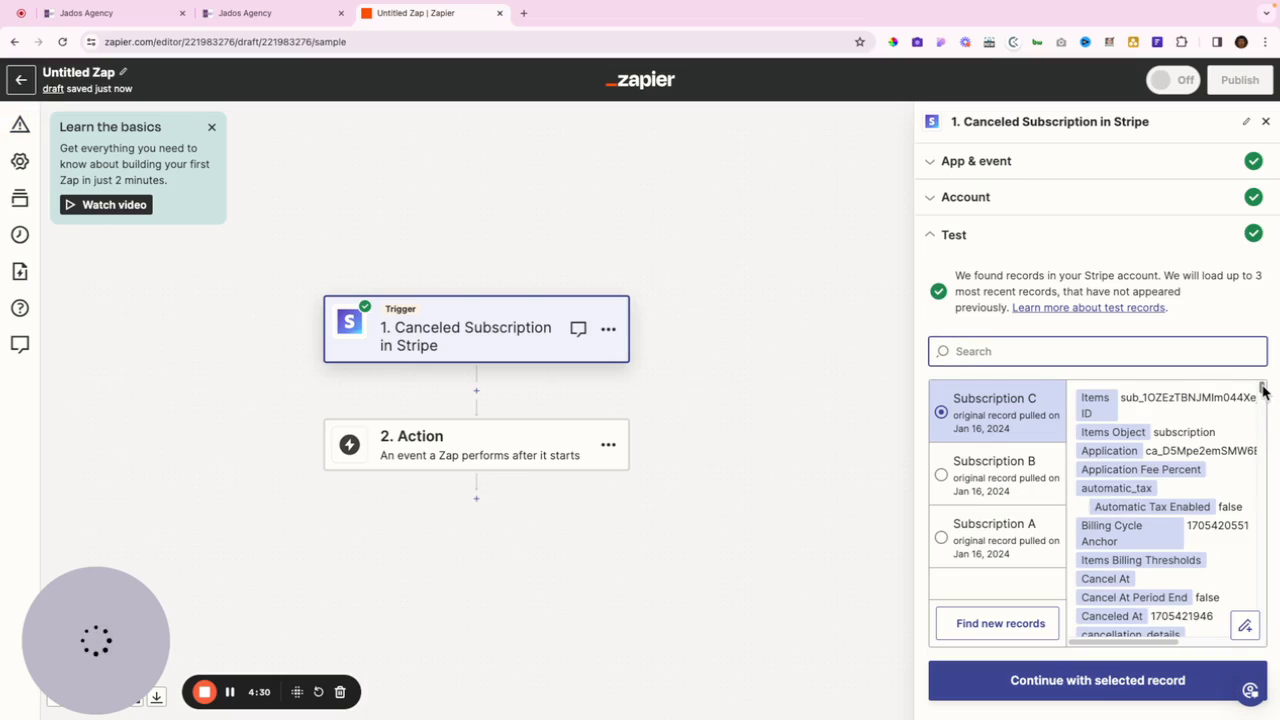
drag(1262, 390, 1264, 431)
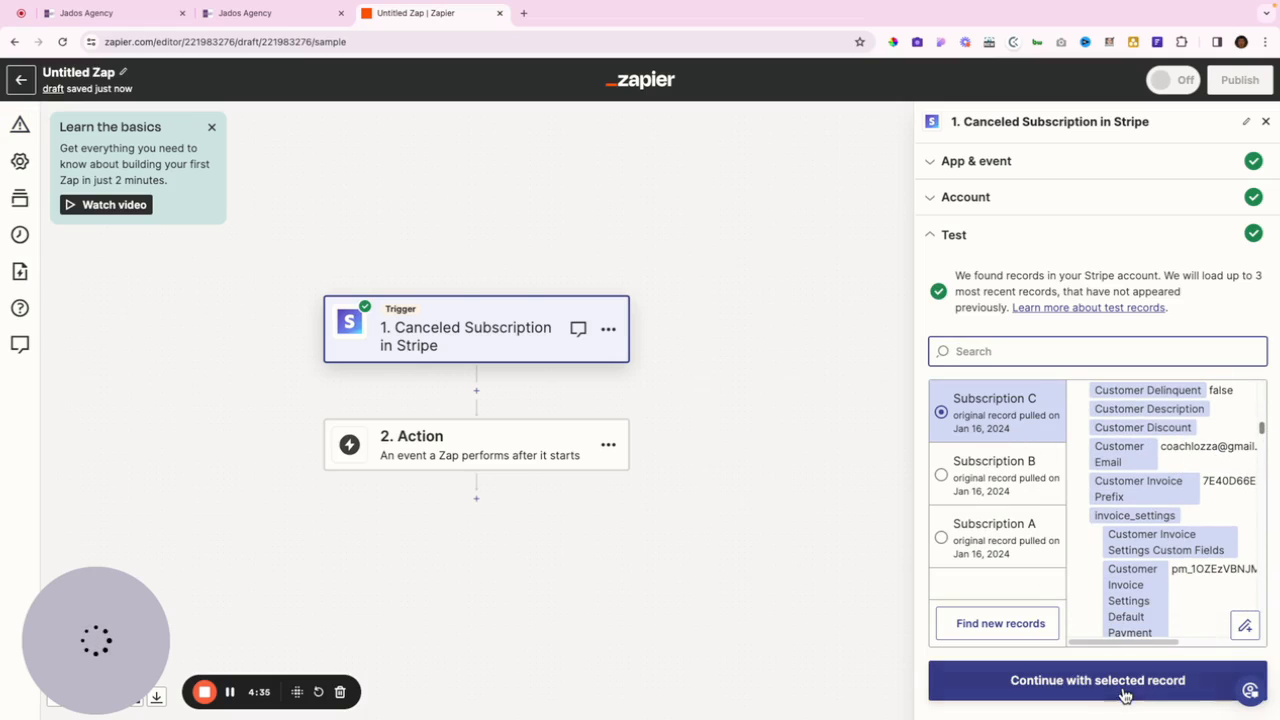
click(1123, 684)
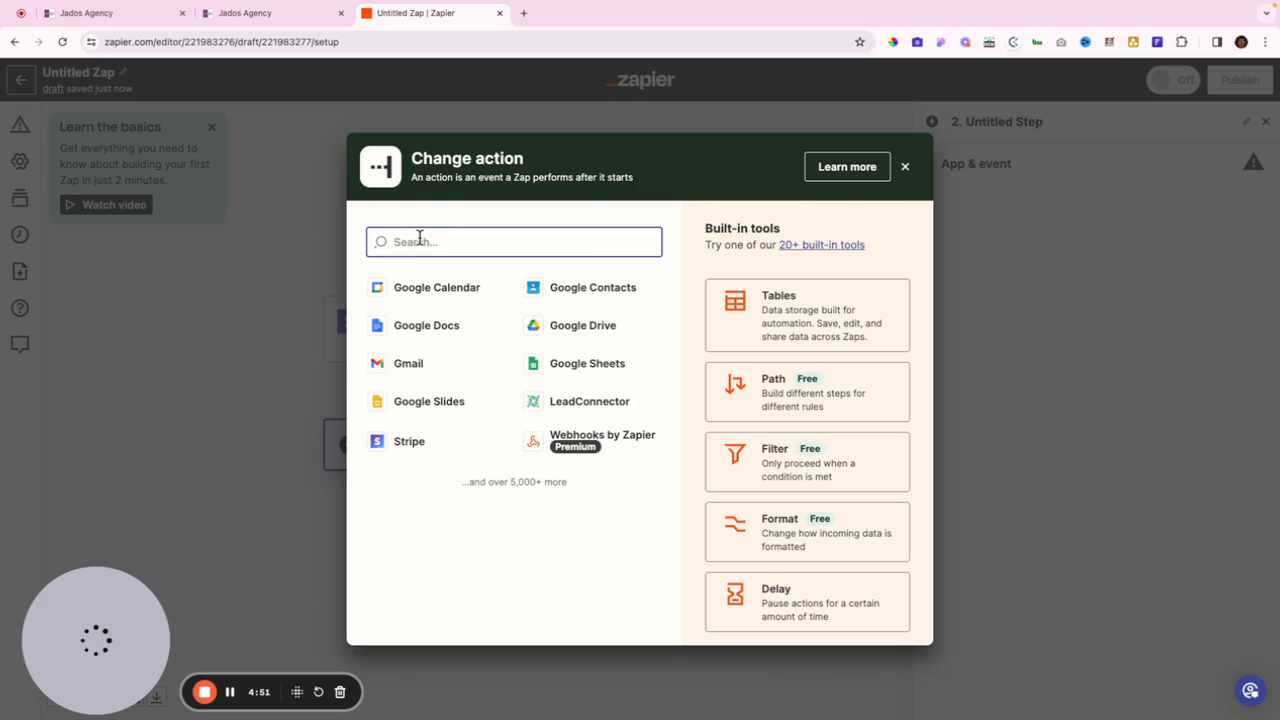
Set the Zap's action to the Stripe app with the Find Customer event.
text(strip)
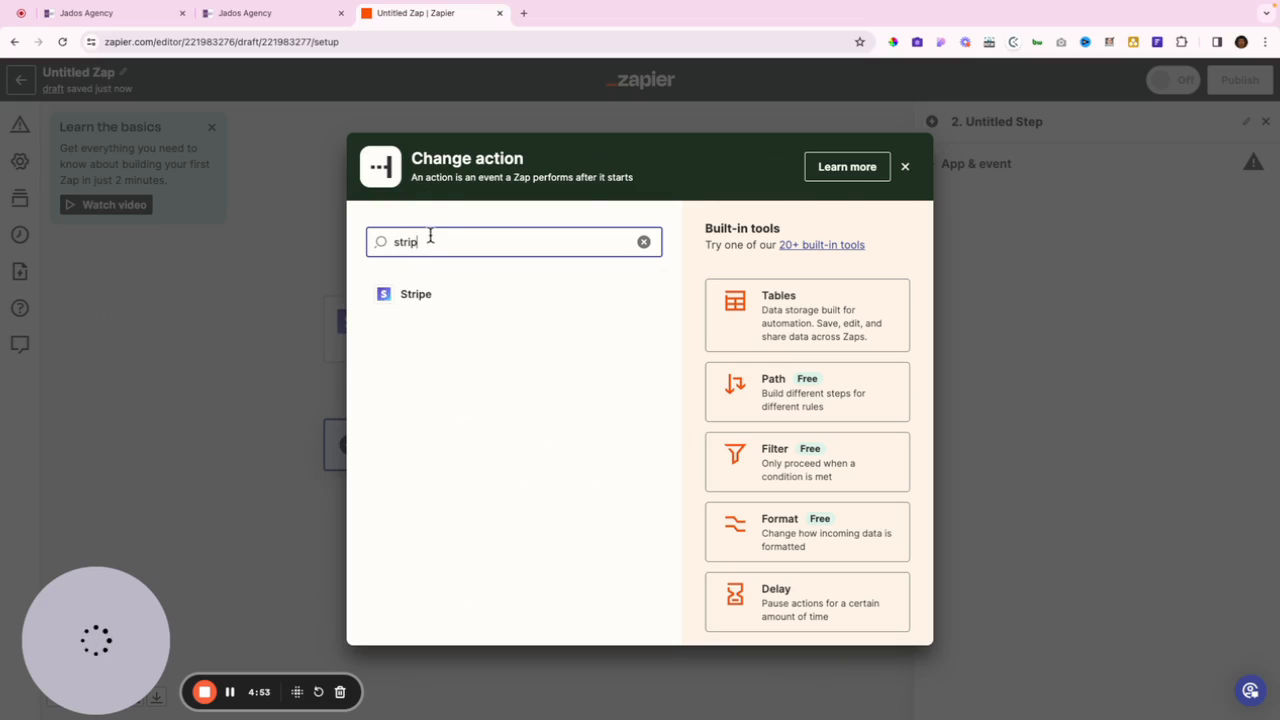
text(e)
click(424, 299)
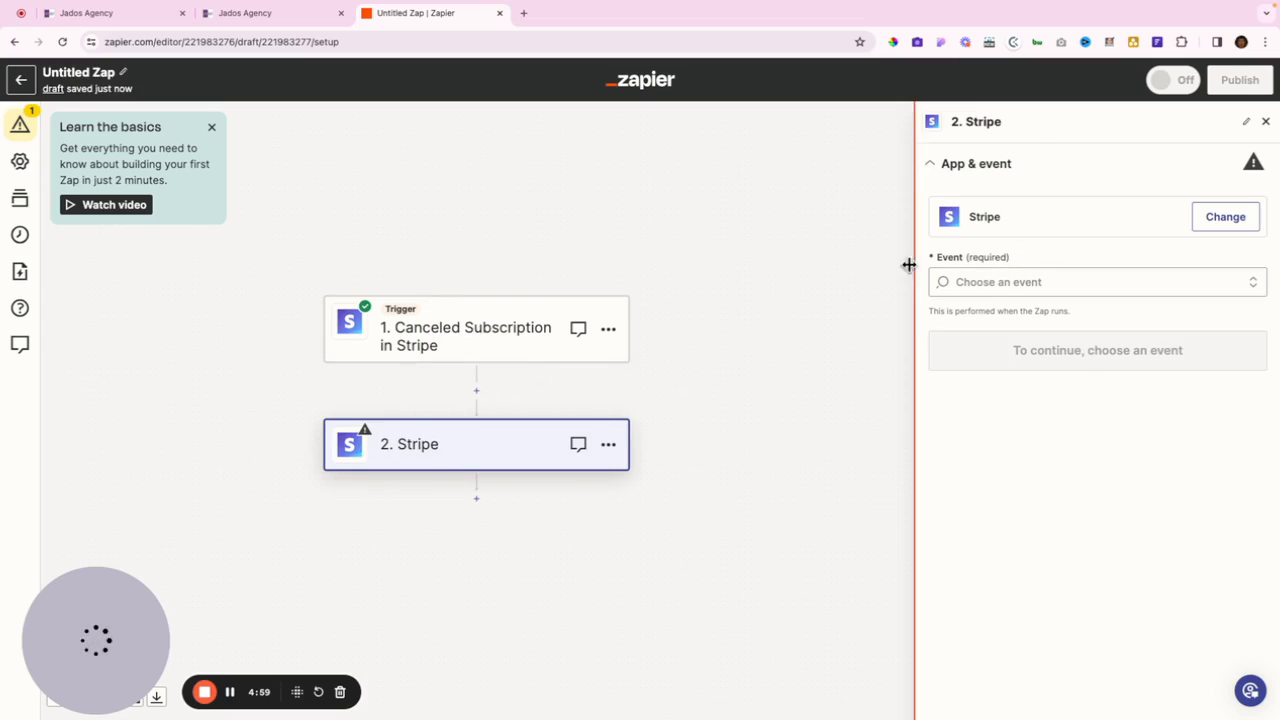
click(1068, 282)
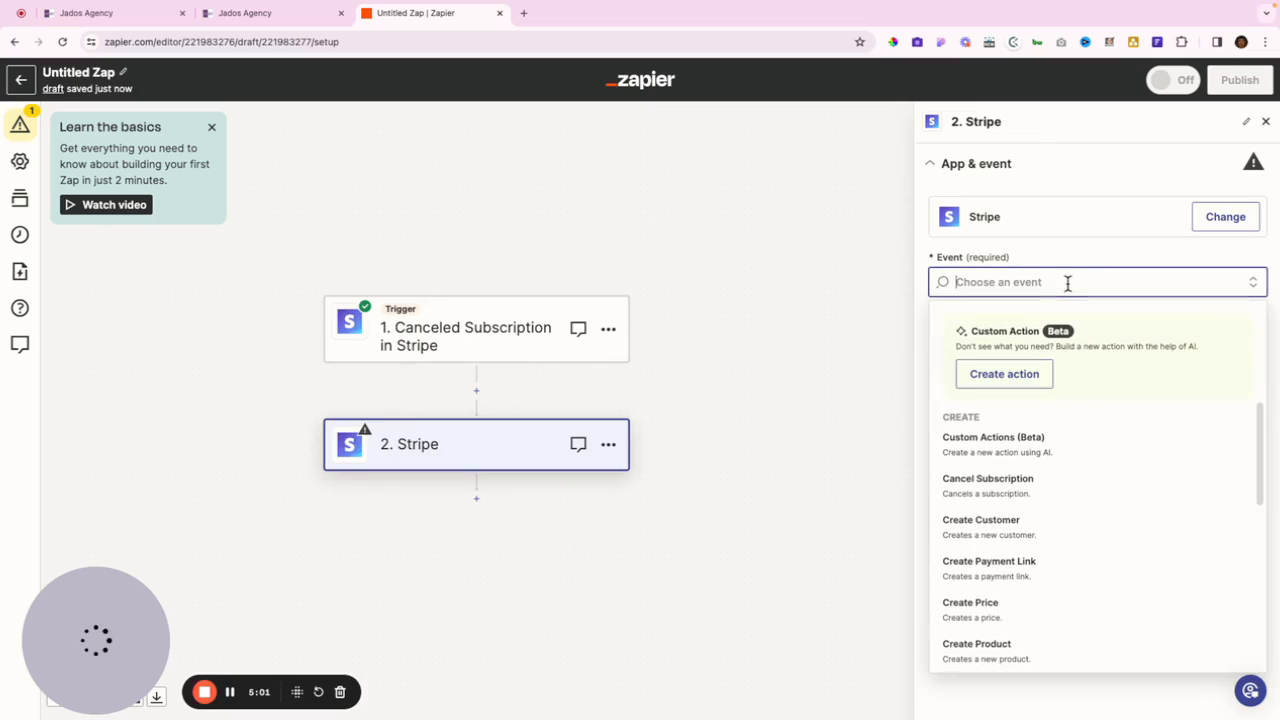
text(find)
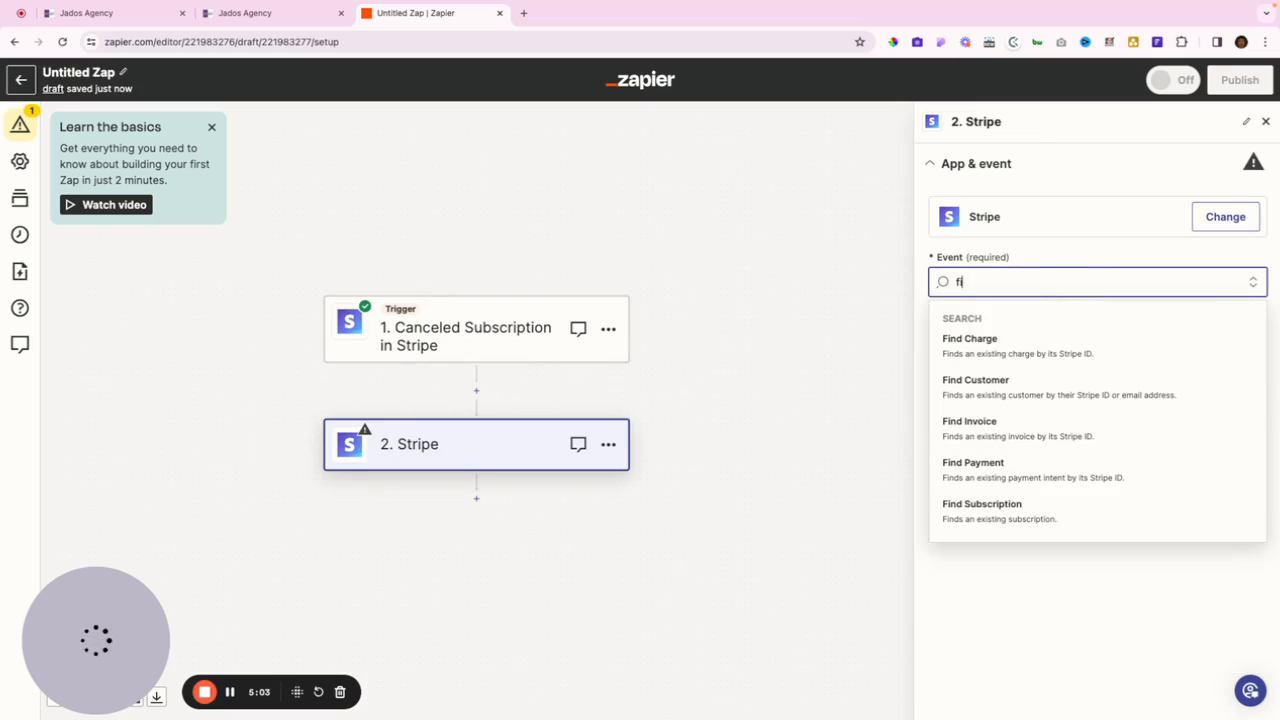
click(968, 390)
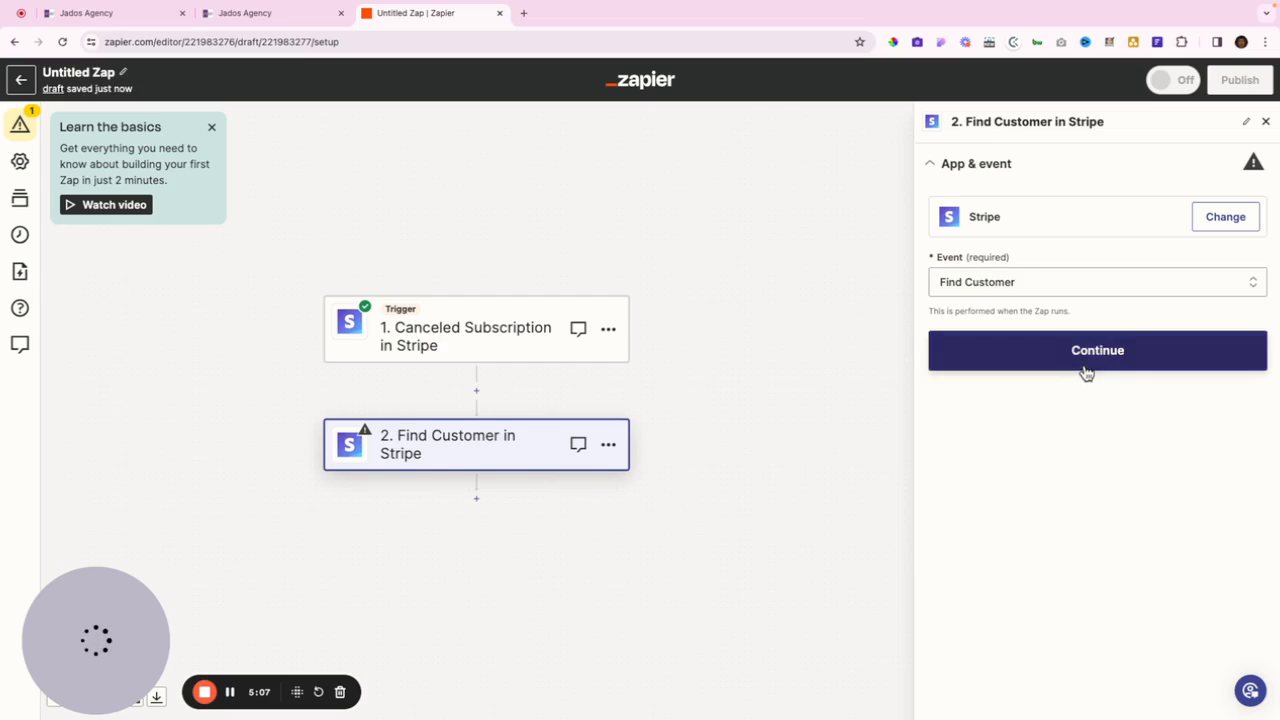
click(1087, 364)
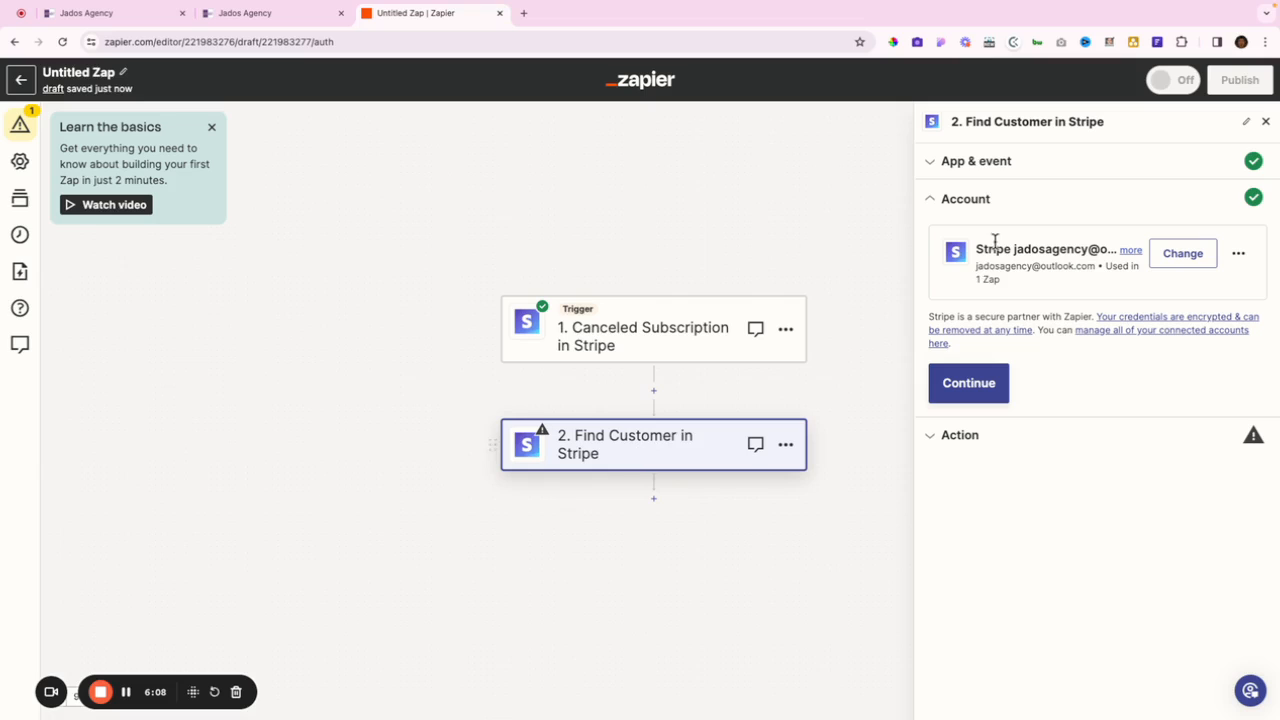
Accept the preselected Stripe account for the Find Customer action and set Find by to Customer Email Address.
click(966, 392)
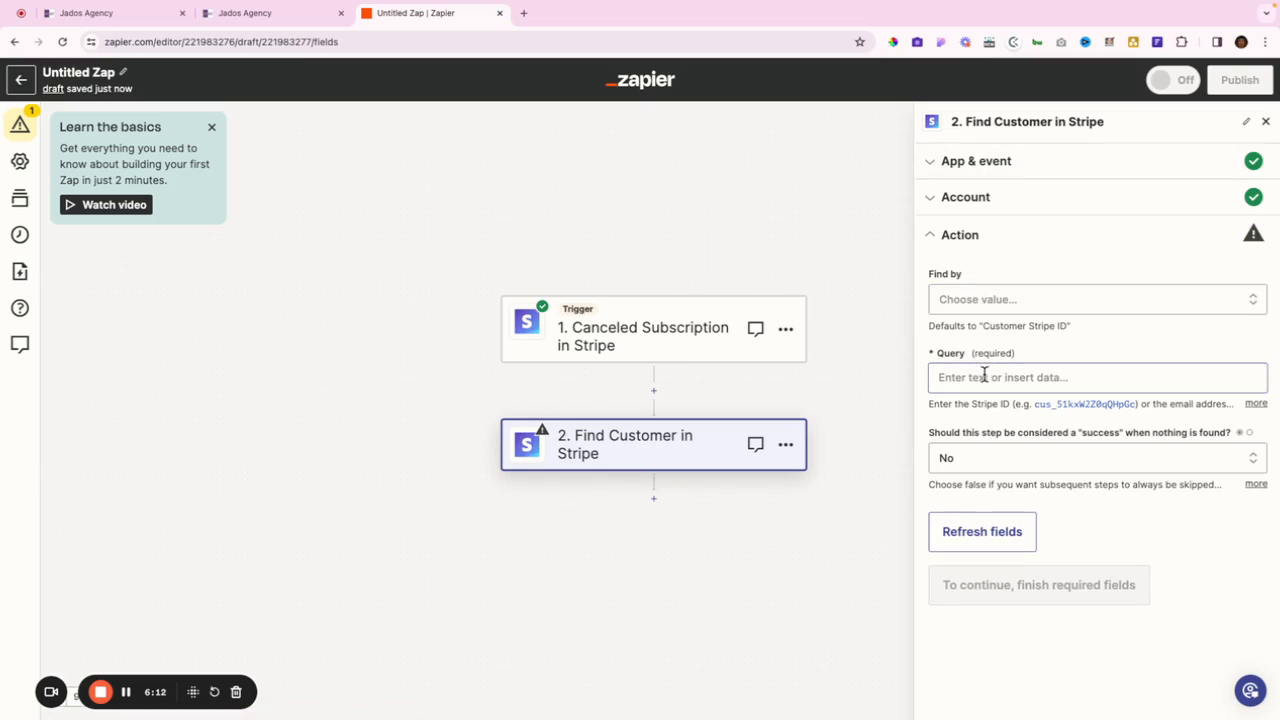
click(975, 306)
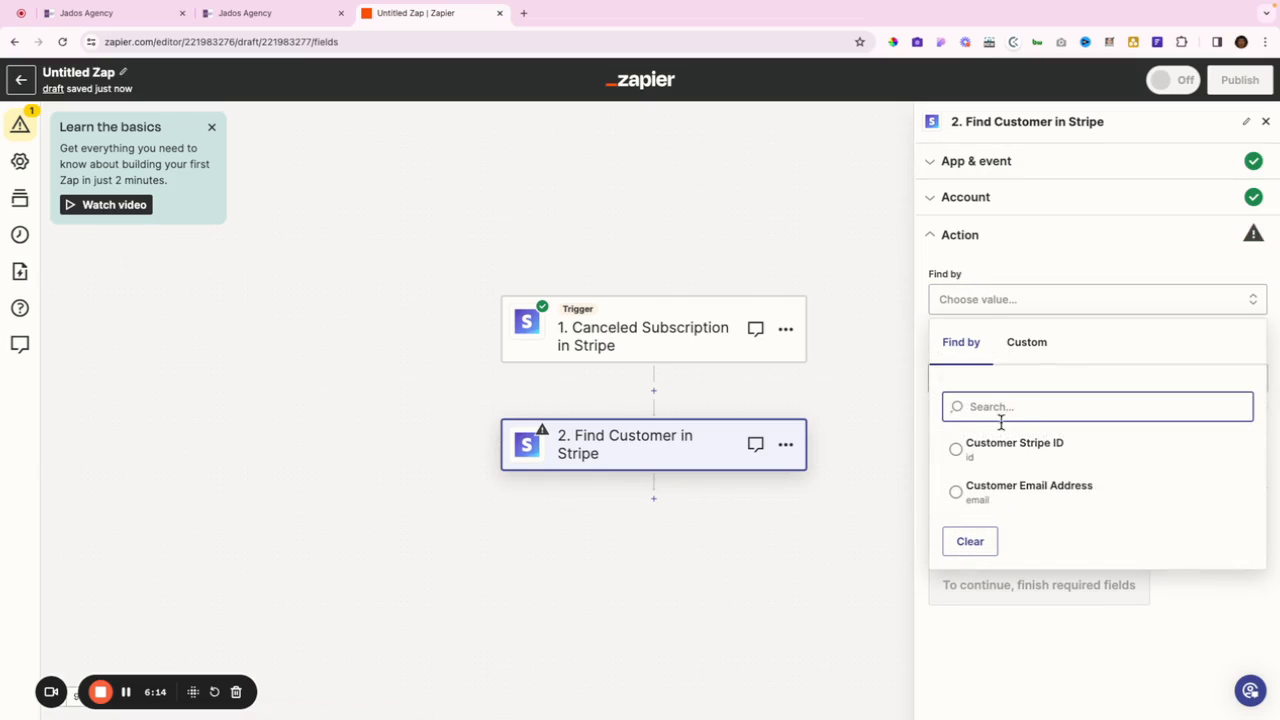
click(968, 498)
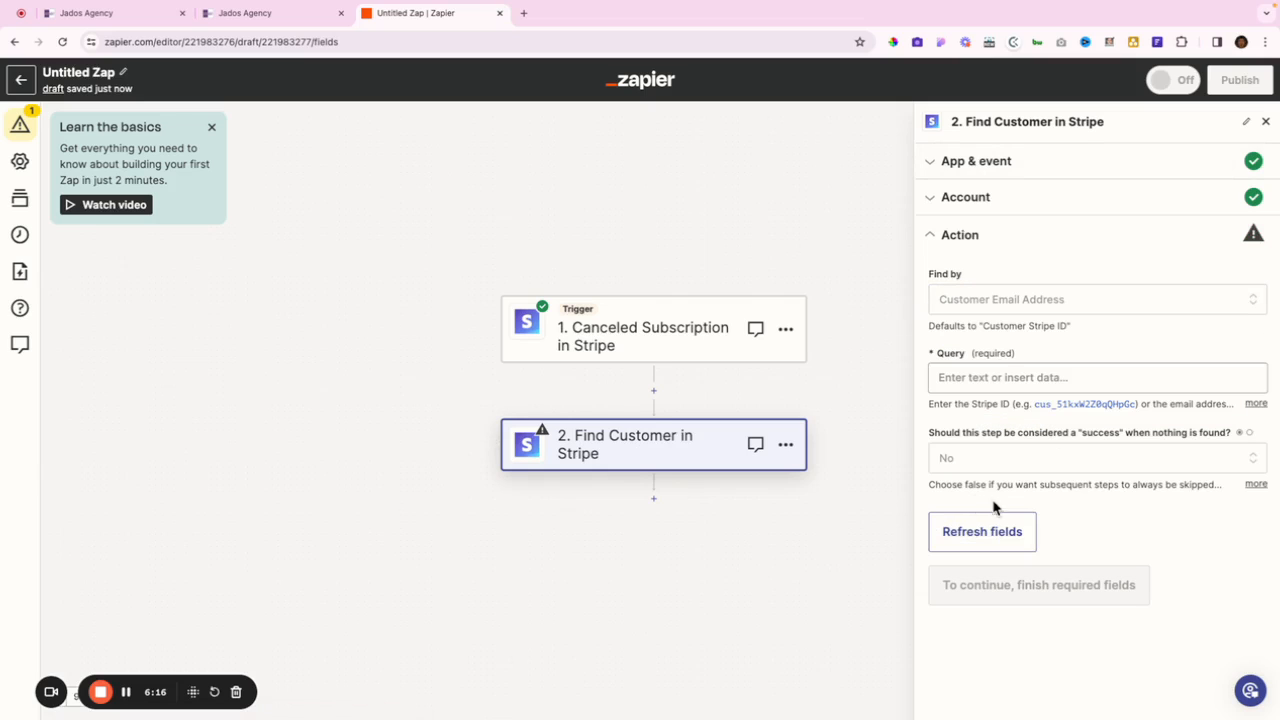
Set the Find Customer query to the Customer Email field from the Canceled Subscription trigger, inserted only once.
click(973, 376)
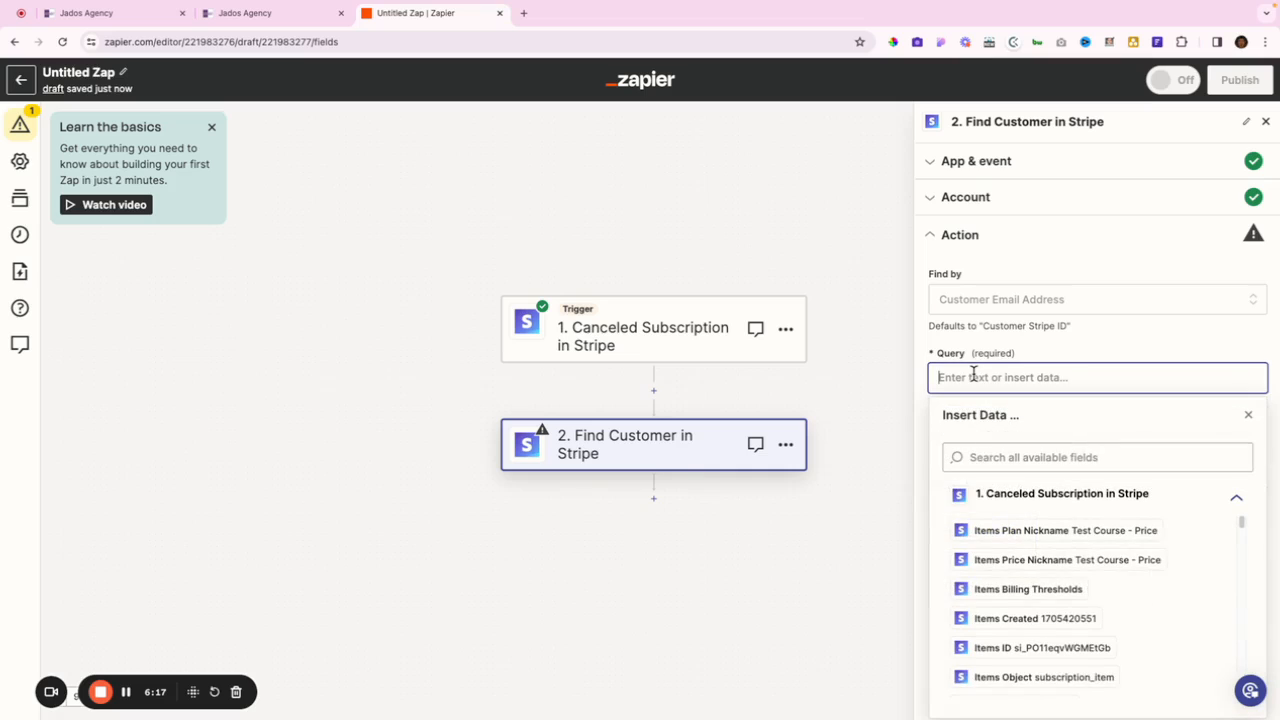
click(987, 460)
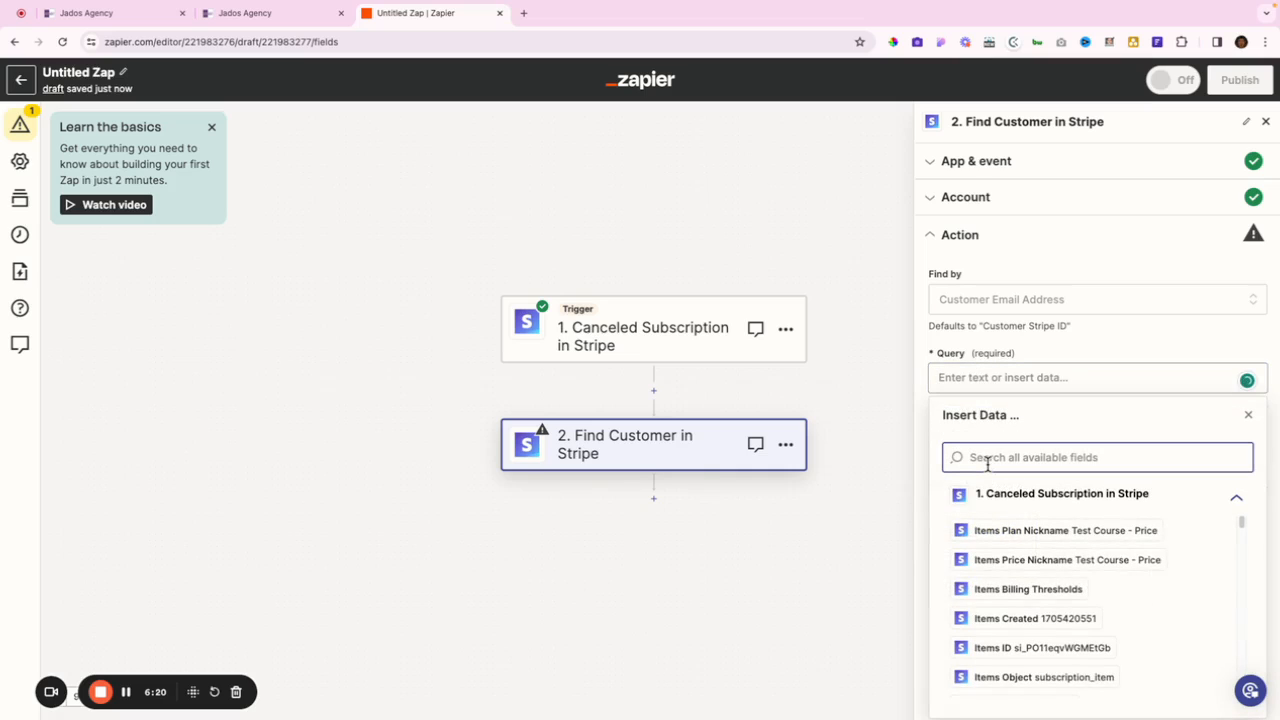
text(email)
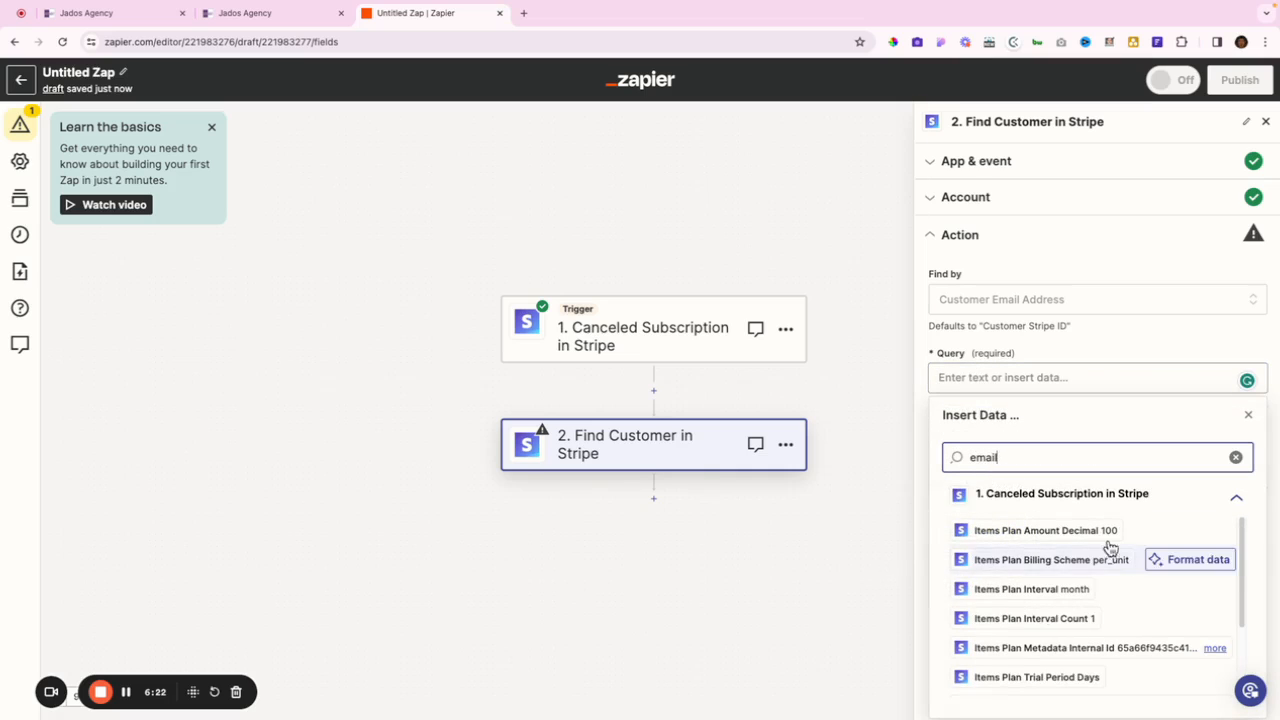
drag(1240, 543, 1238, 608)
click(1031, 684)
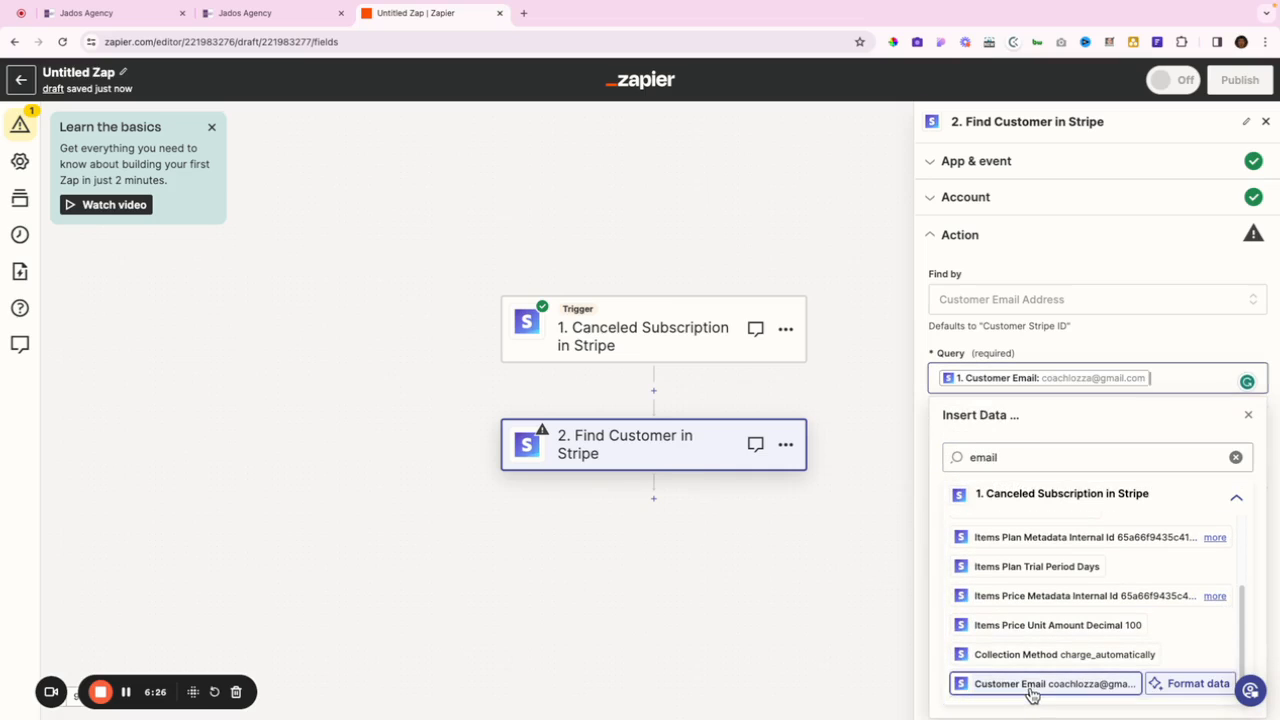
click(1030, 684)
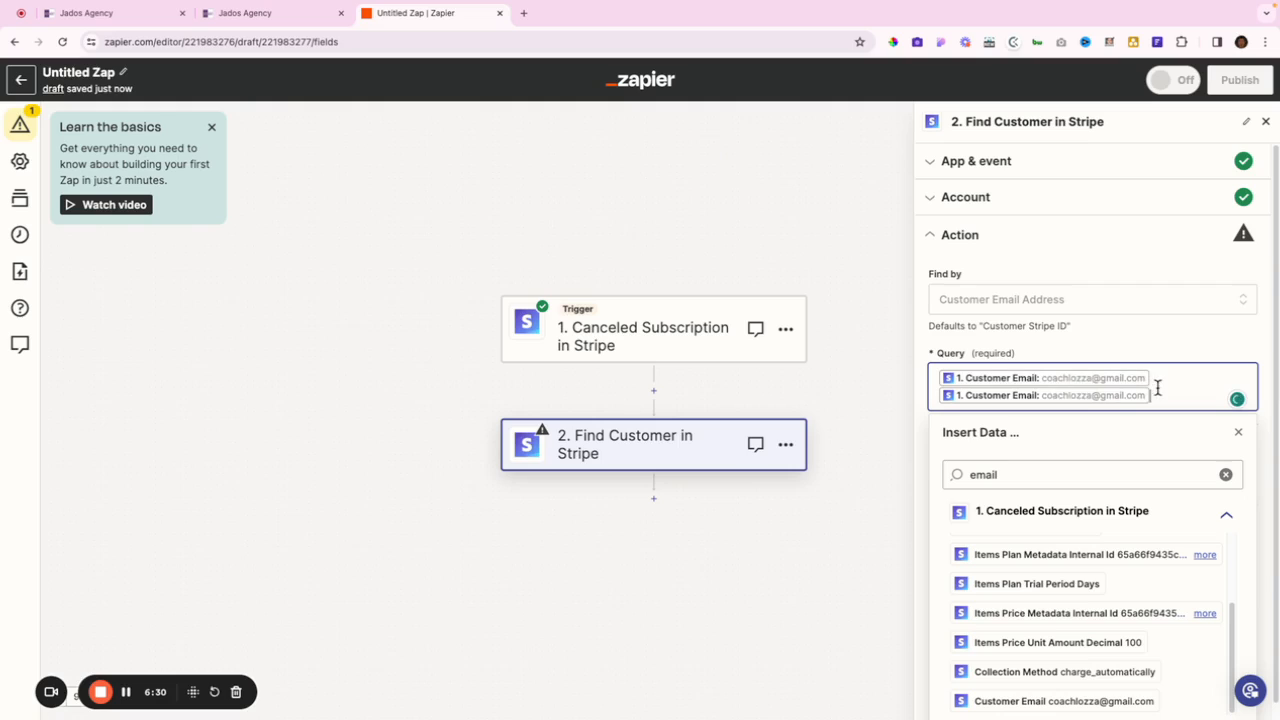
key(BackSpace)
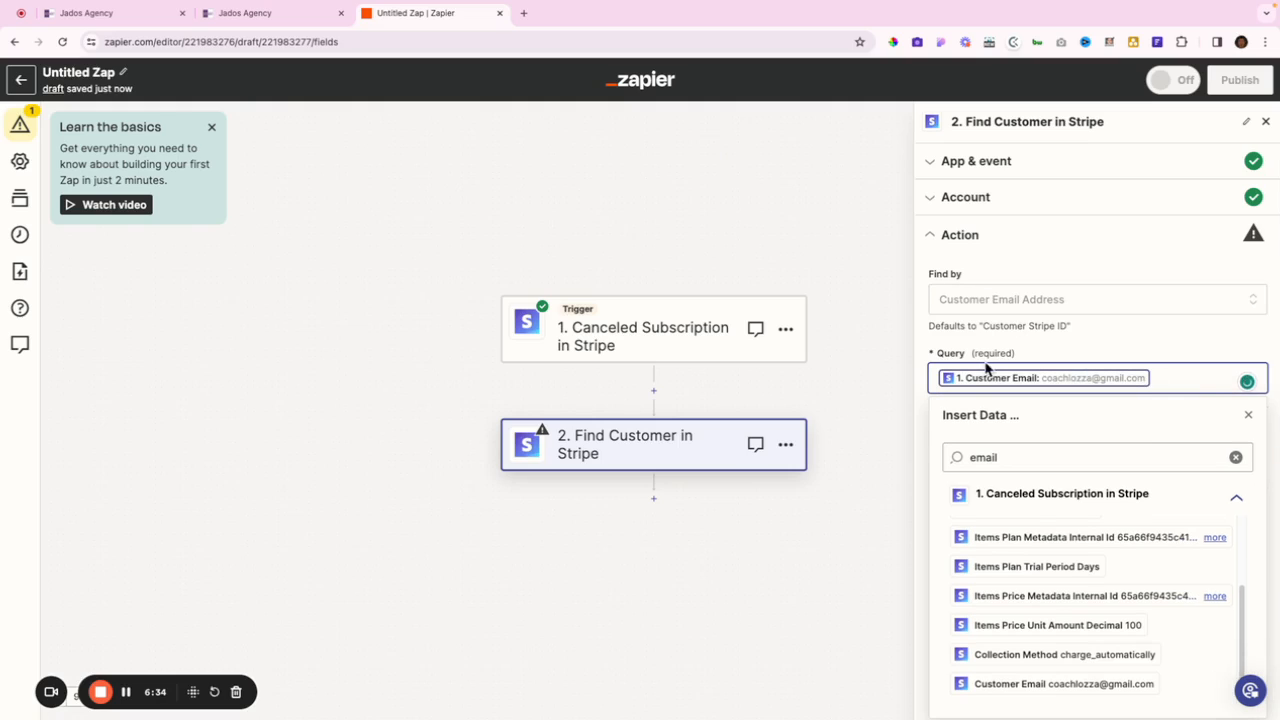
click(1248, 418)
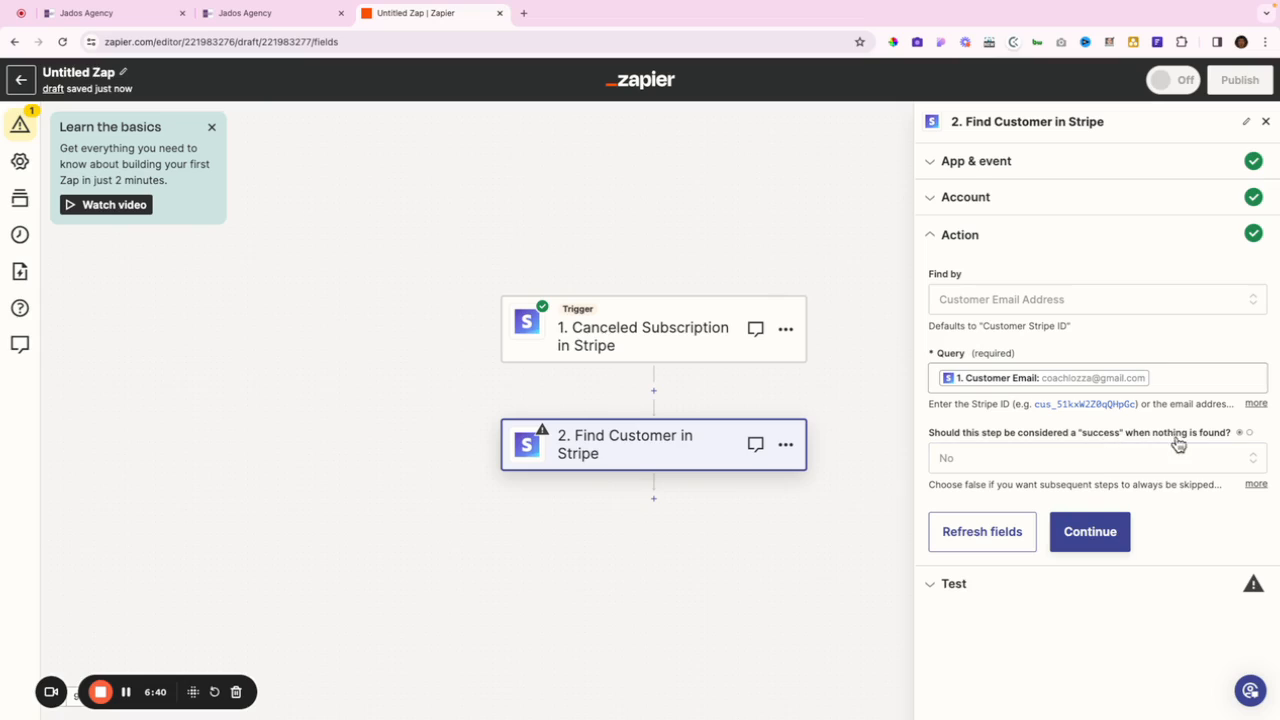
Continue to the Find Customer test, run it, and look through the returned customer record.
click(1086, 536)
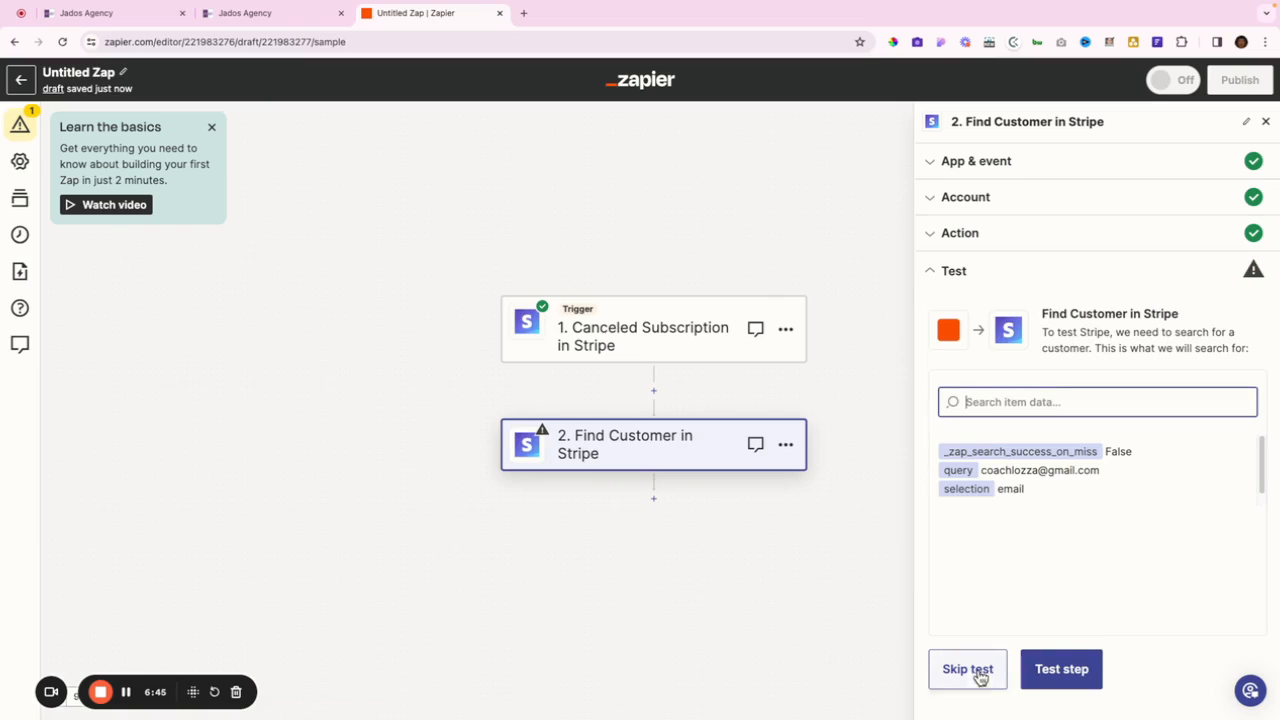
click(1063, 669)
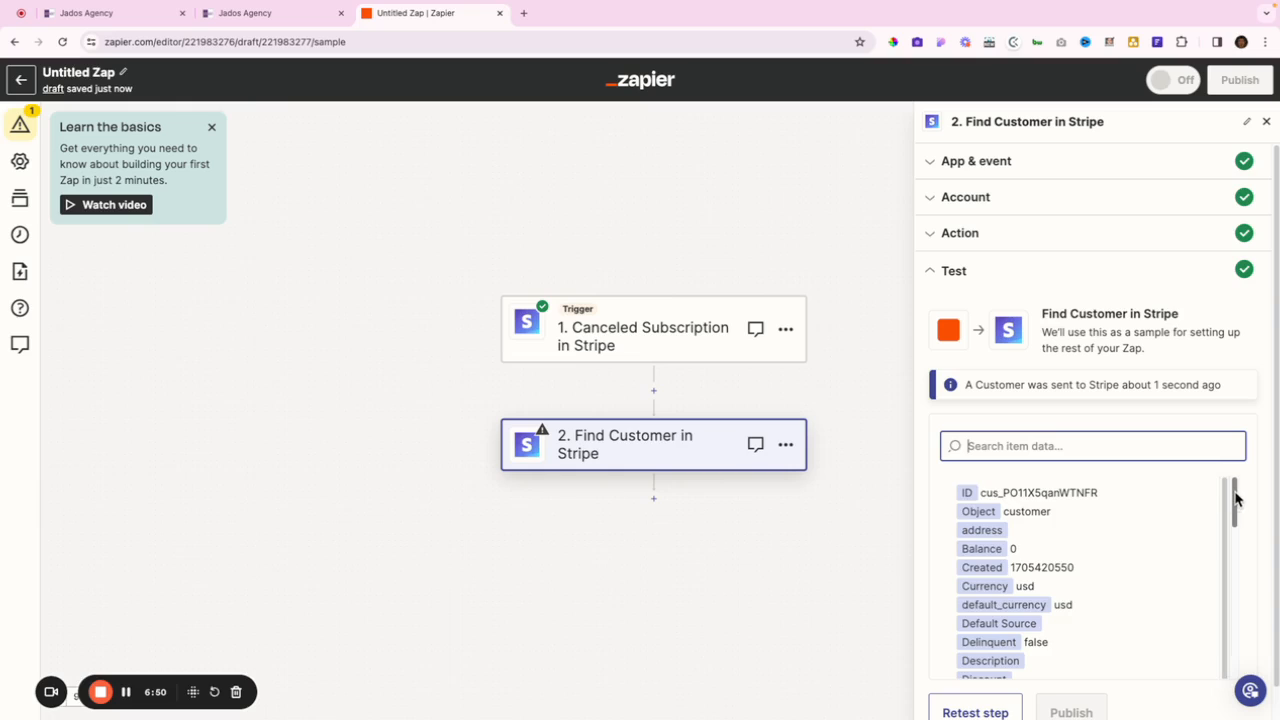
drag(1236, 497, 1231, 528)
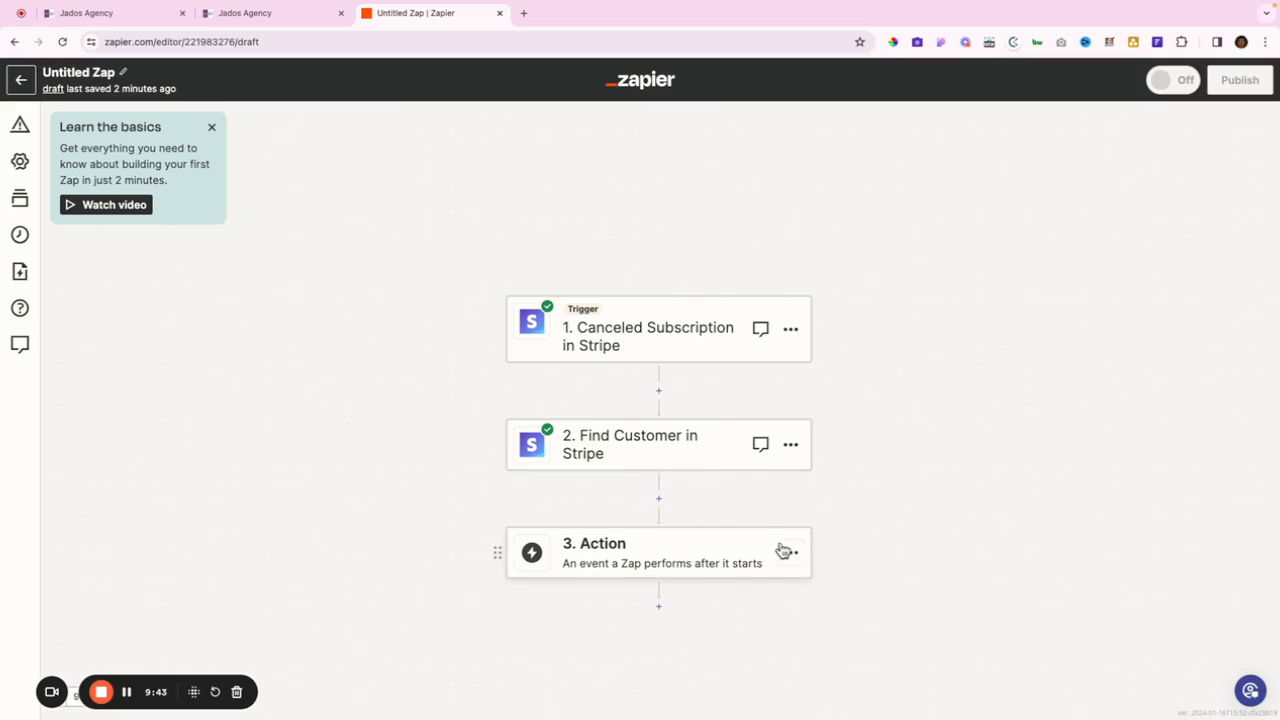
Set the Zap's third step to LeadConnector with the Add/Update Contact event and accept the preselected LeadConnector account.
click(665, 567)
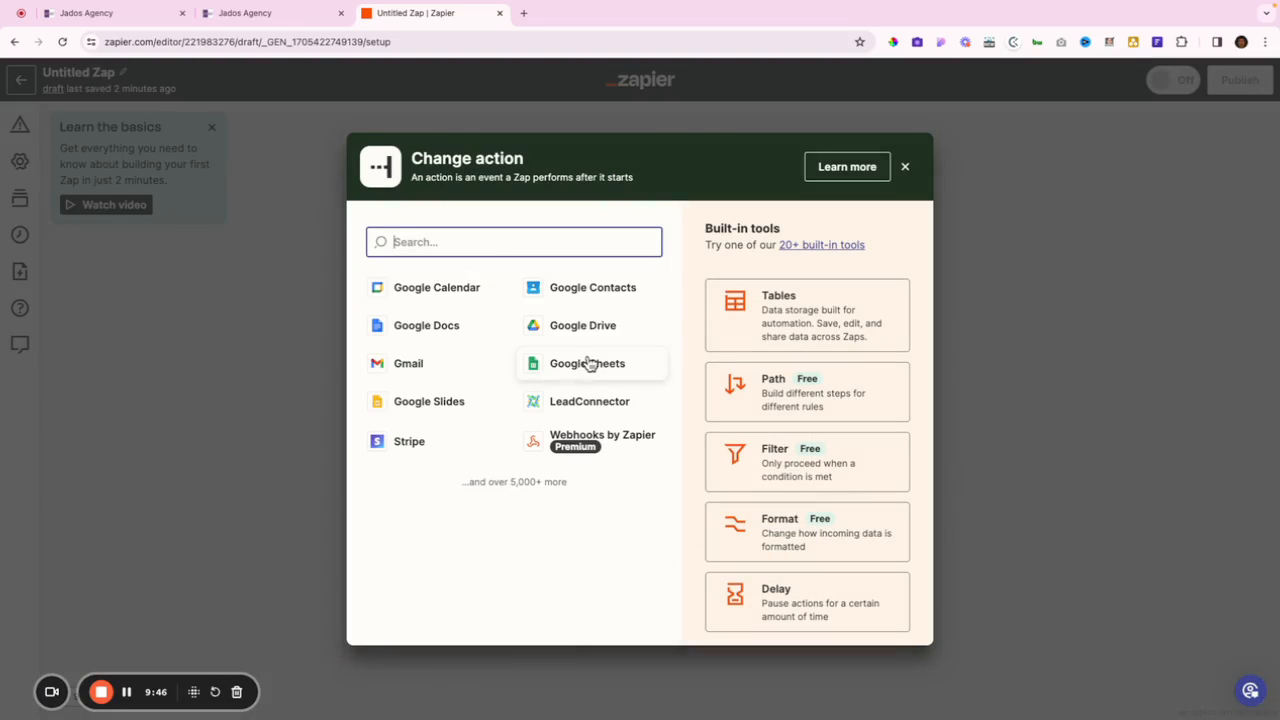
click(566, 404)
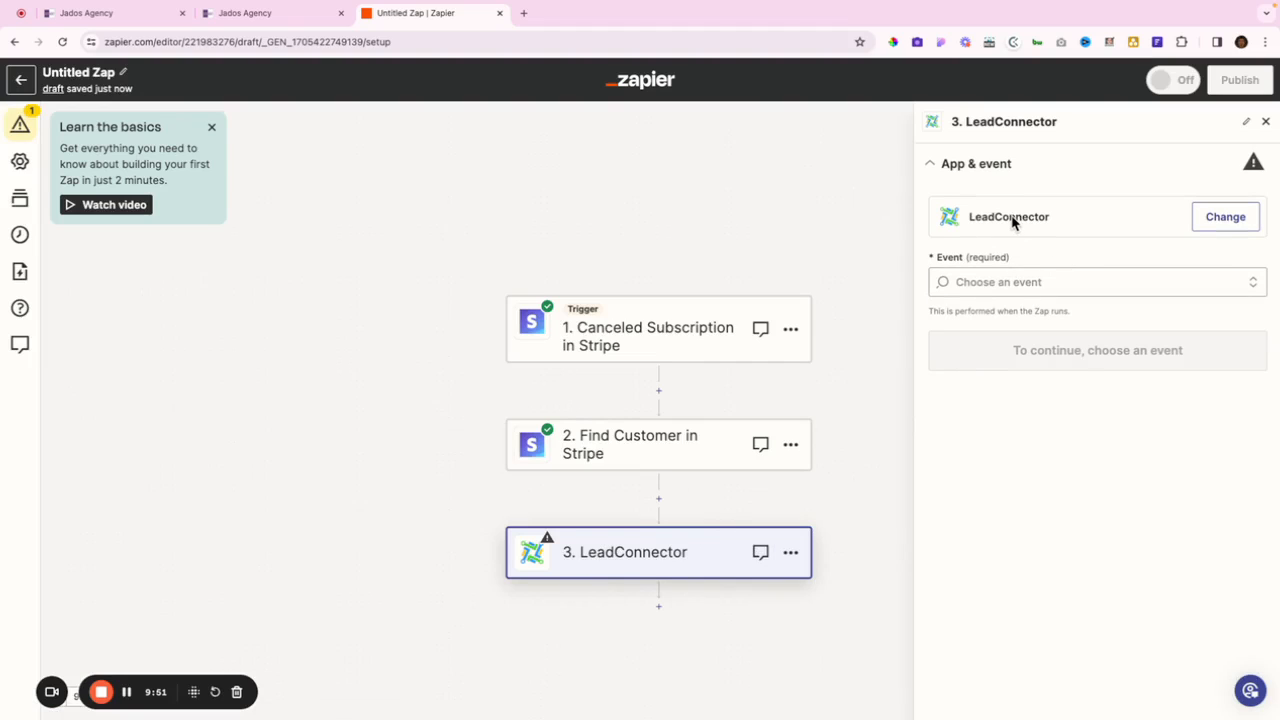
click(1015, 284)
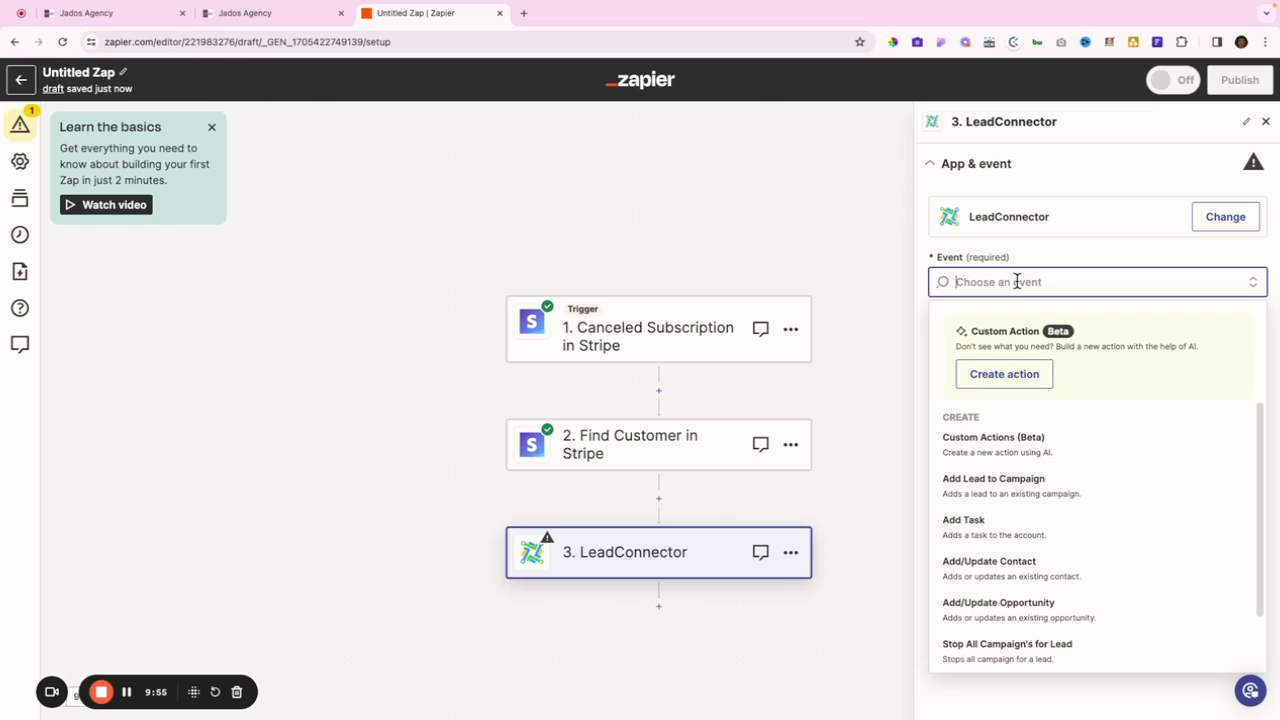
text(upda)
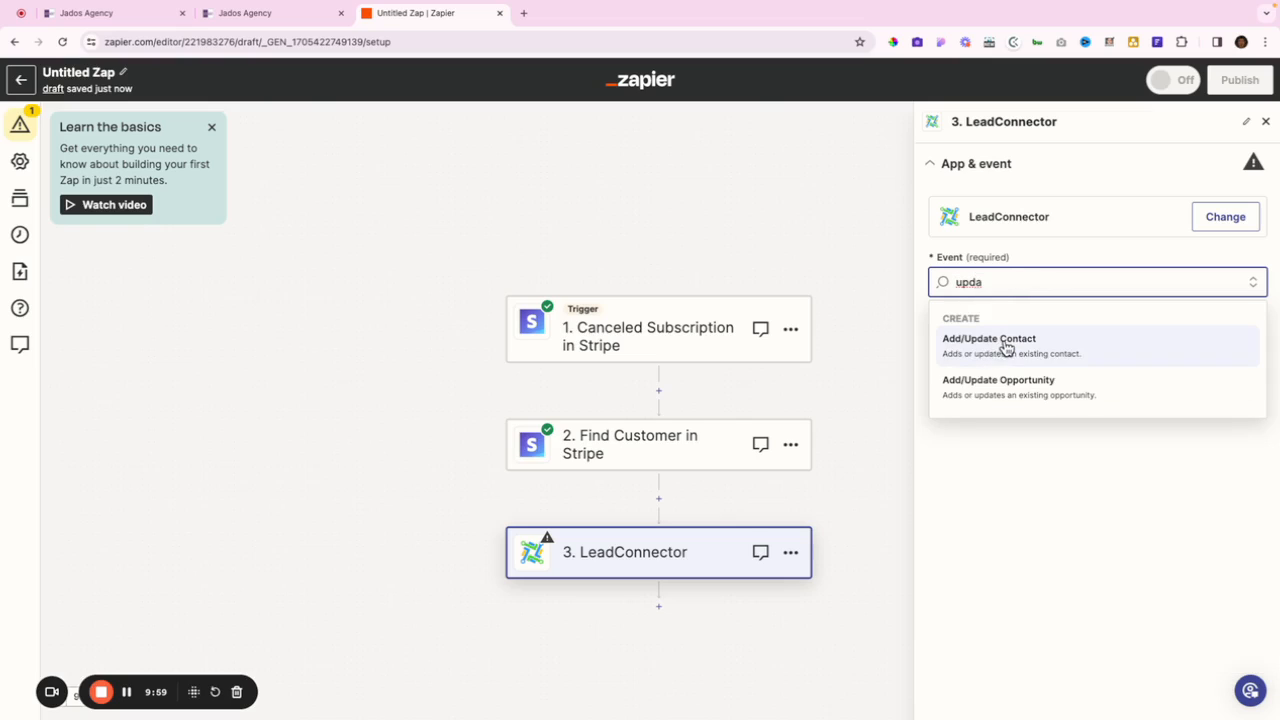
click(1005, 345)
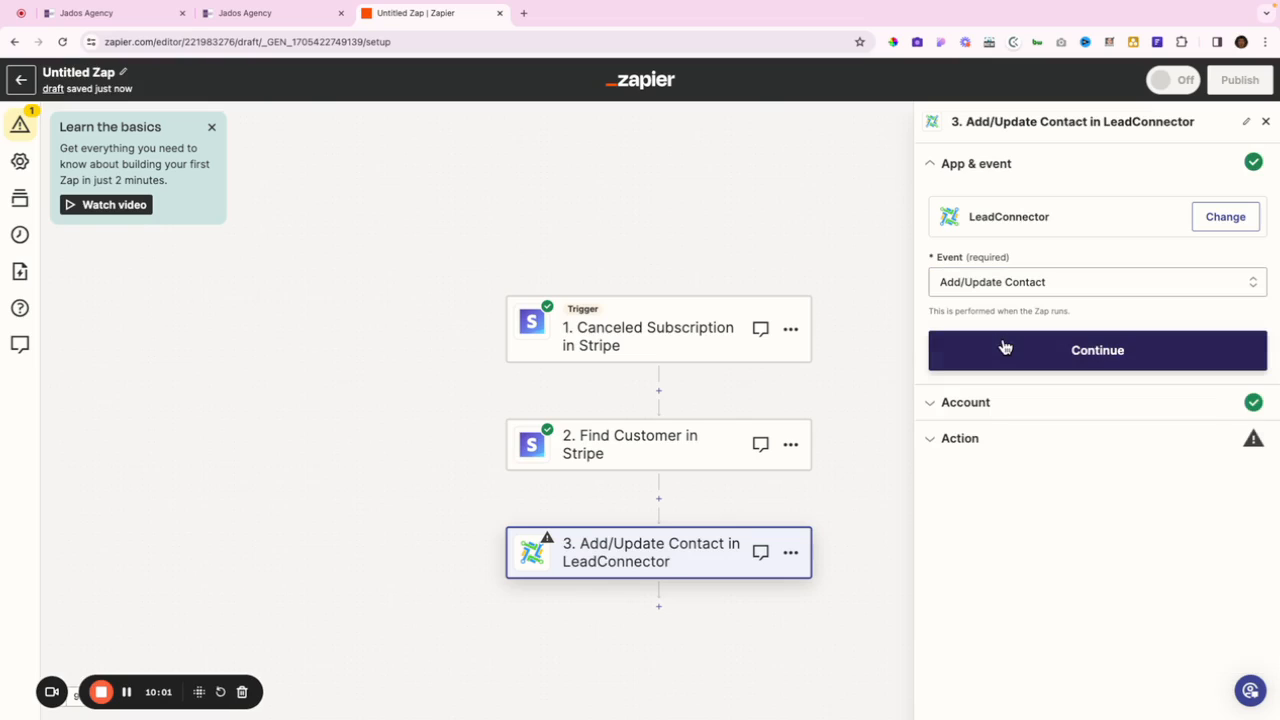
click(1006, 348)
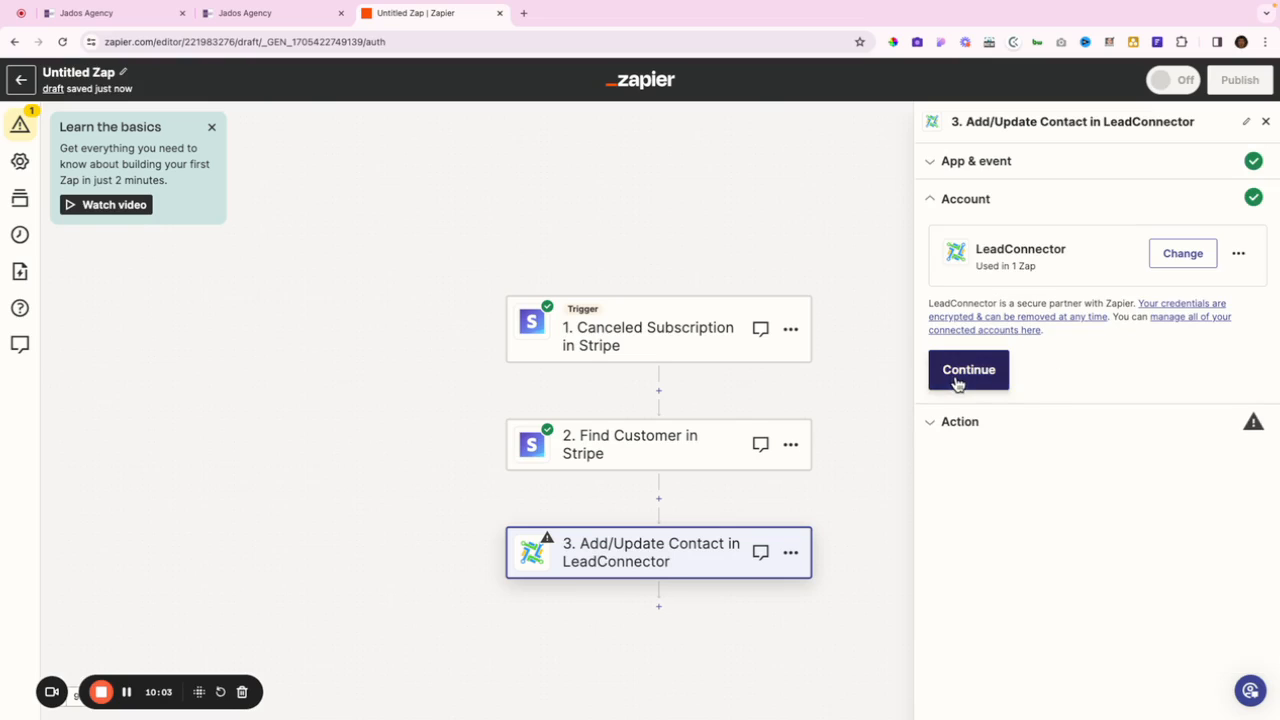
click(1018, 408)
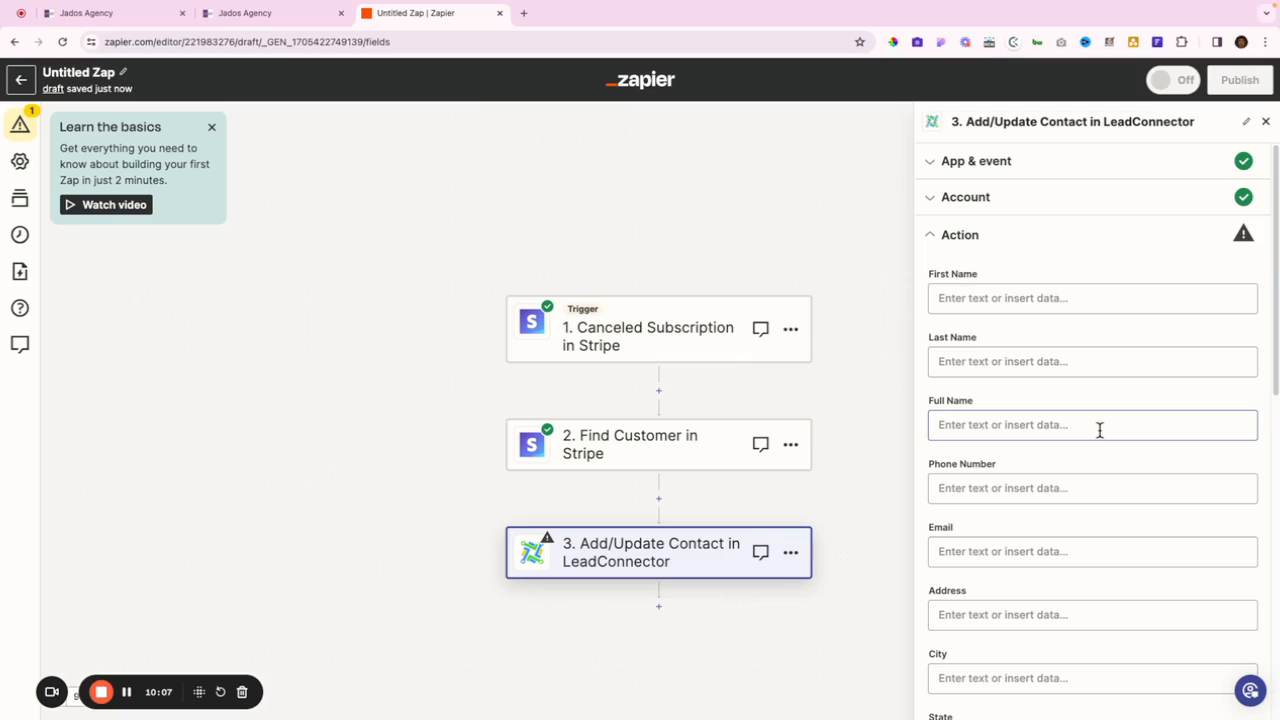
drag(1275, 310, 1272, 350)
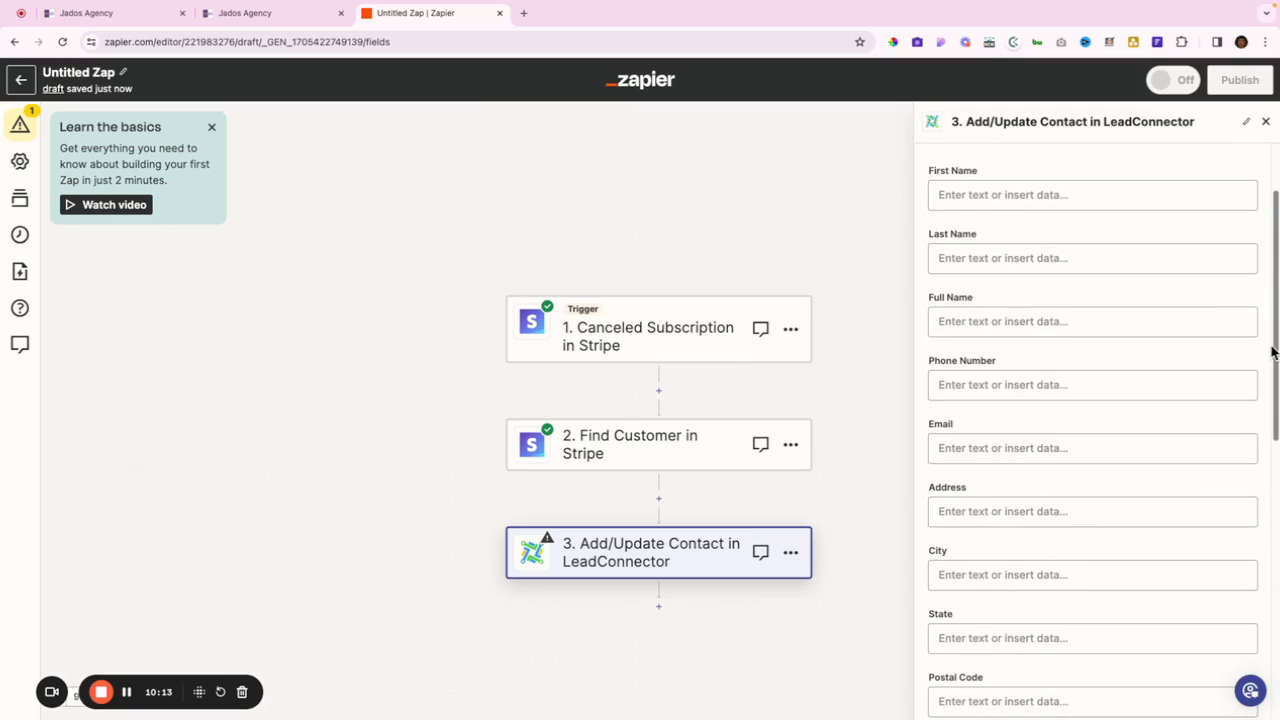
click(968, 449)
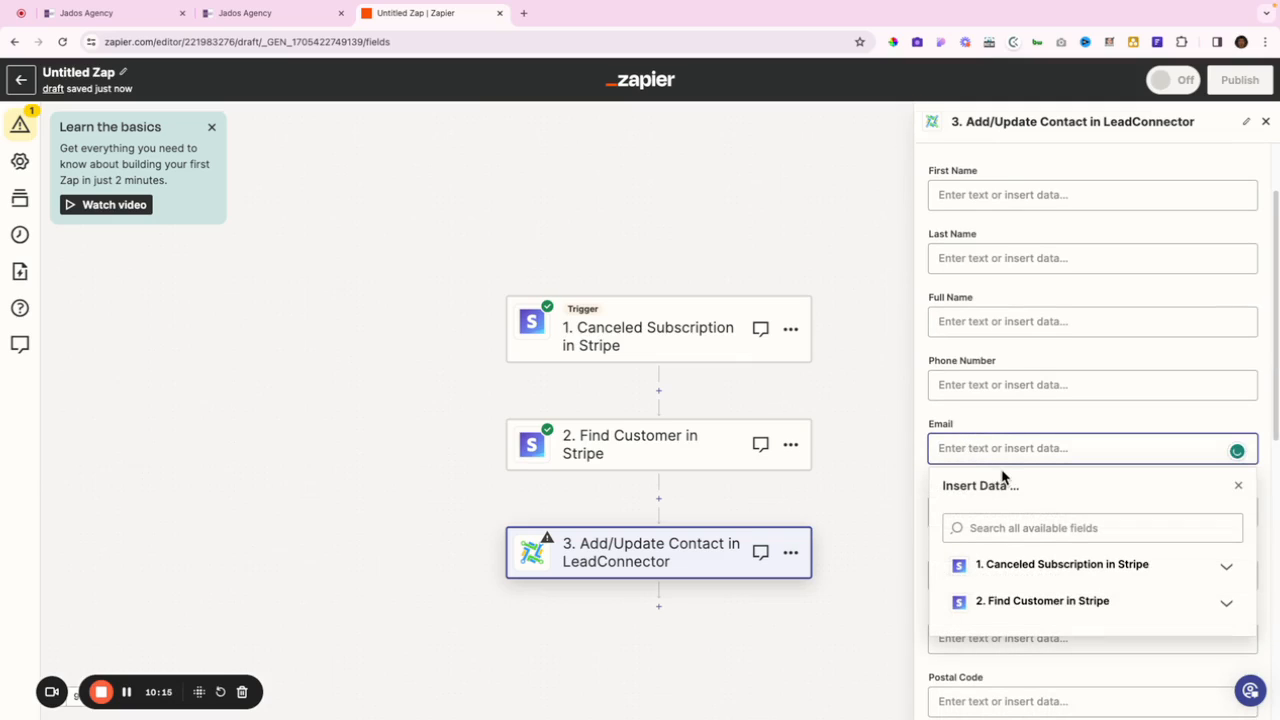
click(1053, 569)
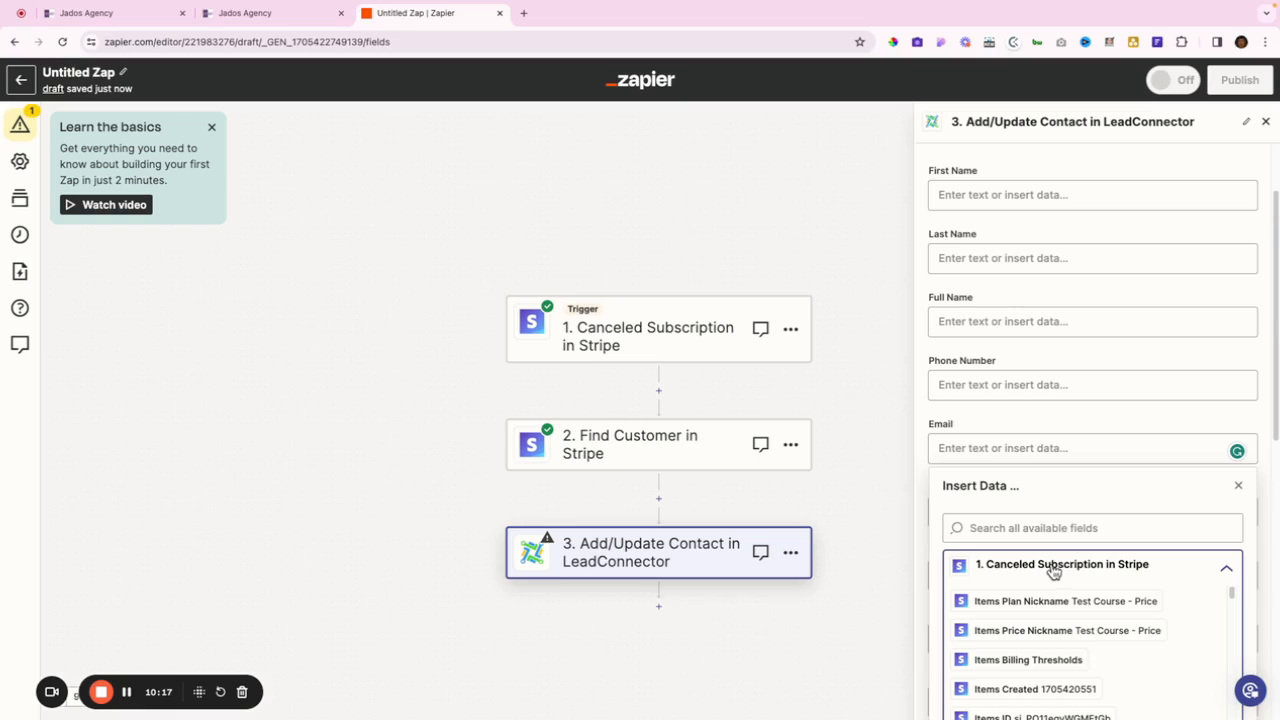
click(1043, 529)
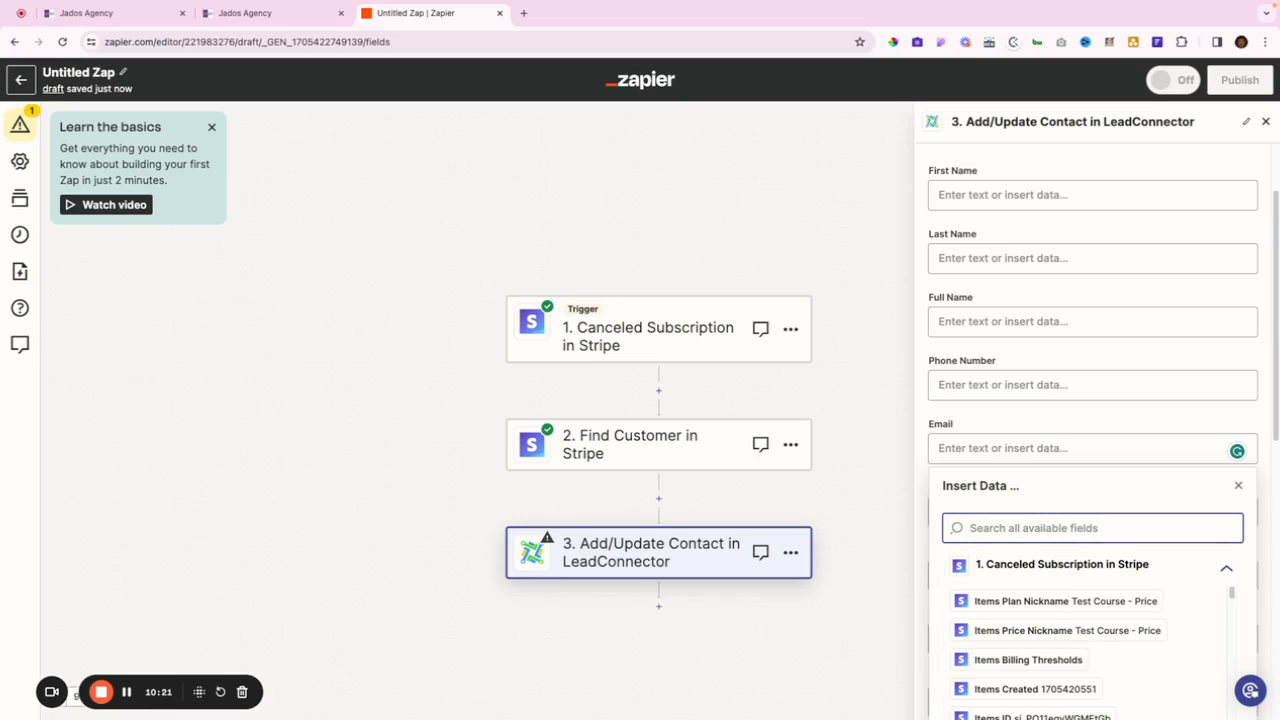
text(email)
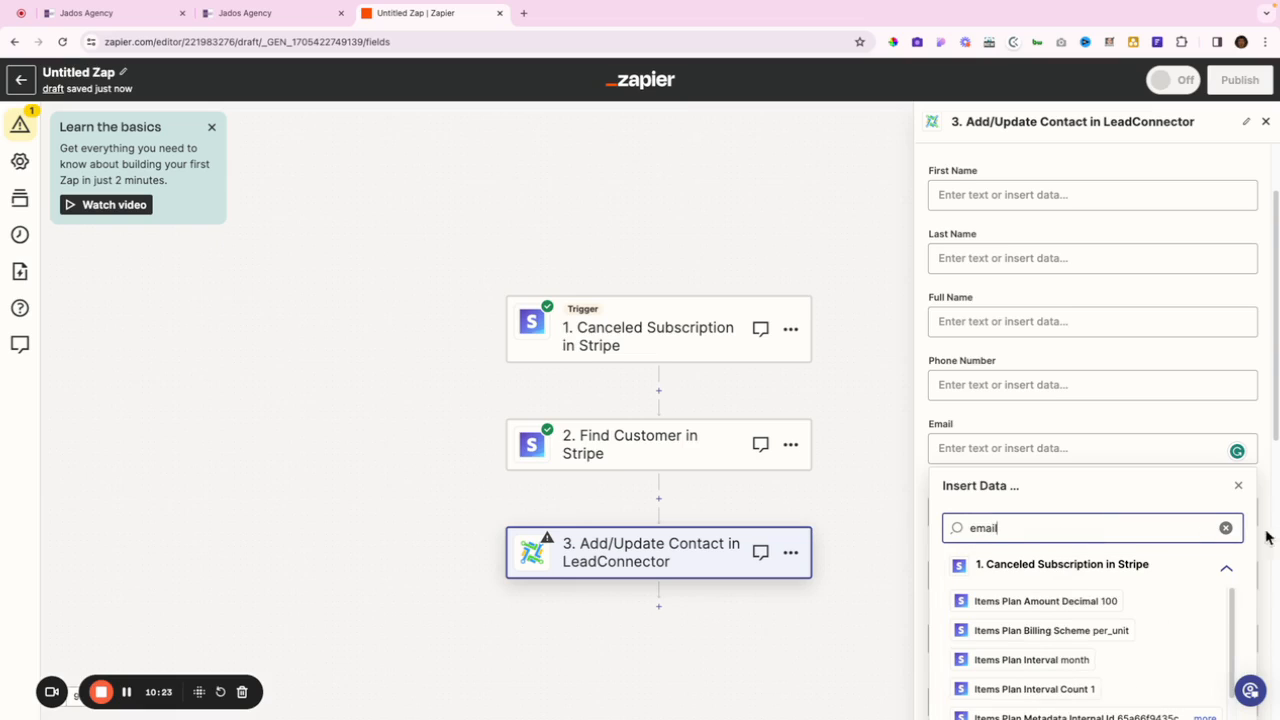
Map the contact's Email field to the Email value from the Find Customer in Stripe step.
drag(1270, 404, 1270, 494)
click(965, 238)
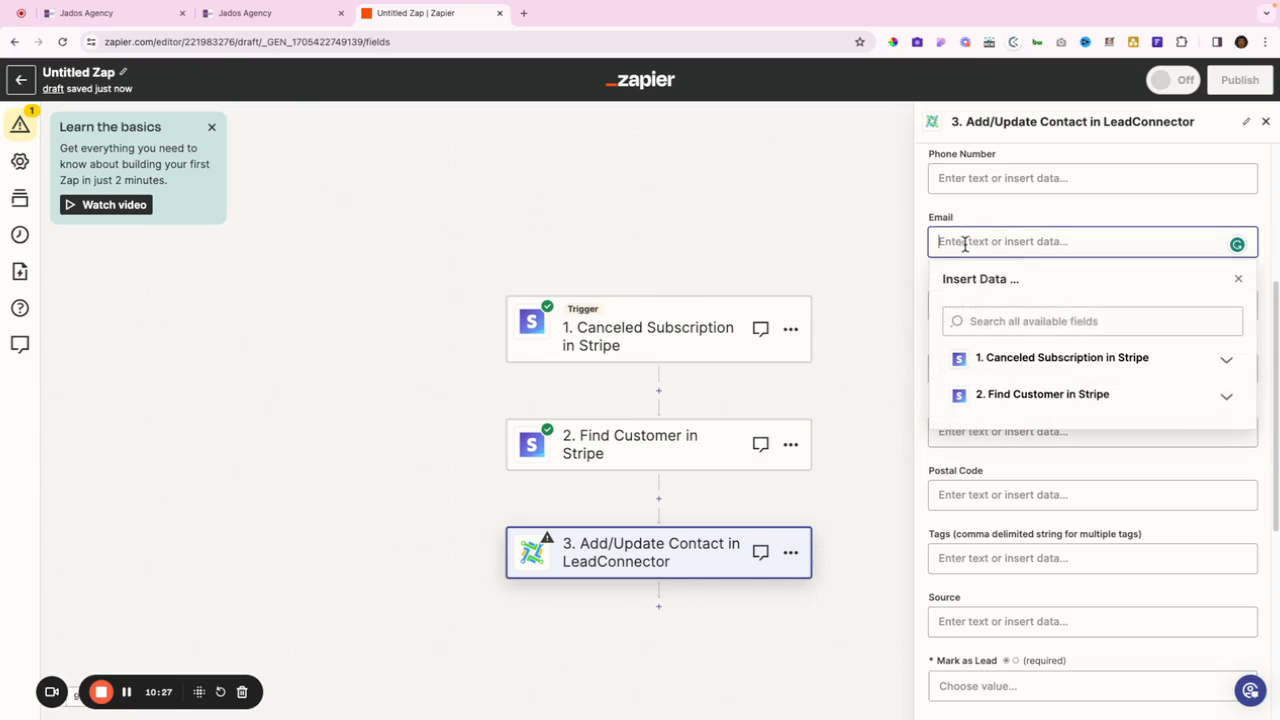
click(1004, 329)
text(email)
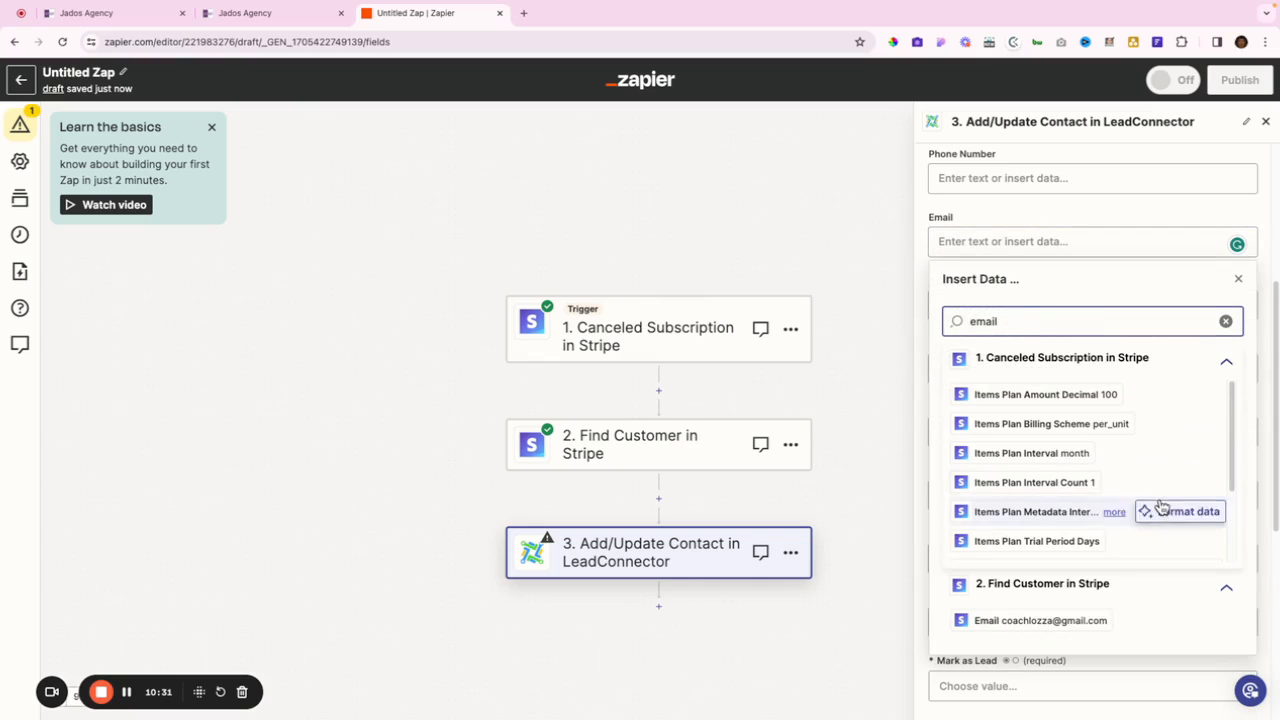
click(985, 622)
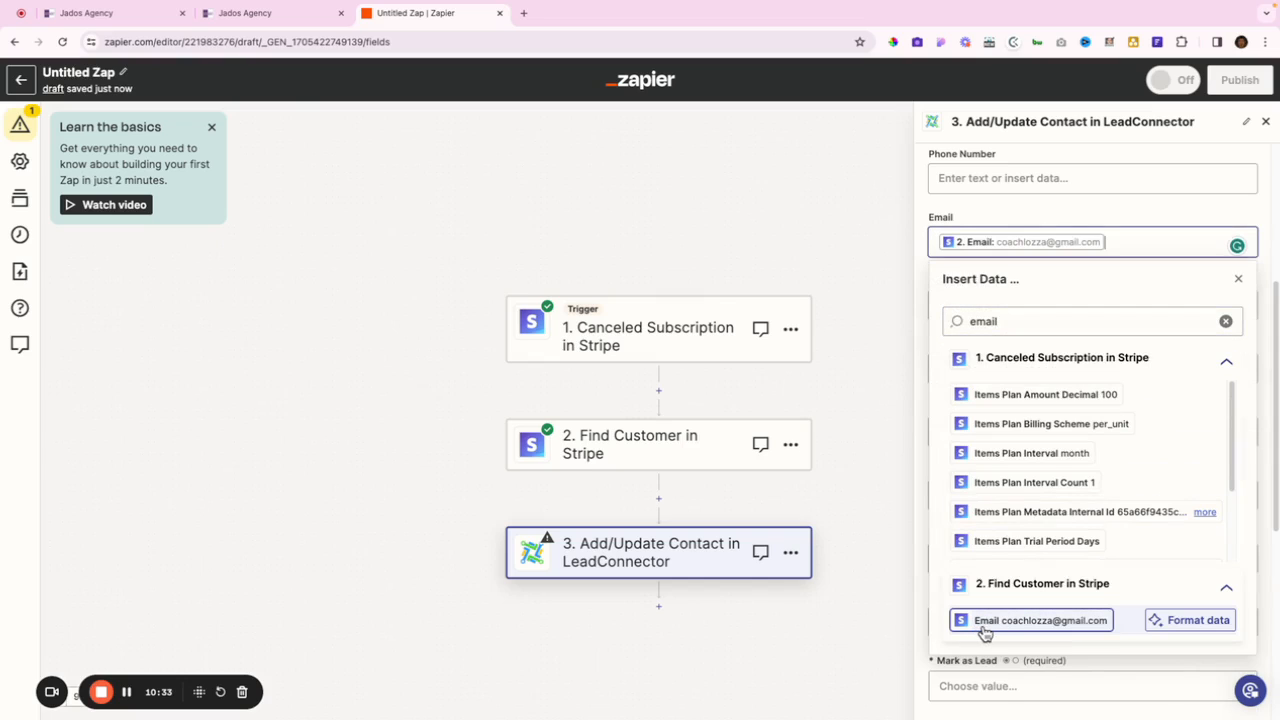
click(1238, 279)
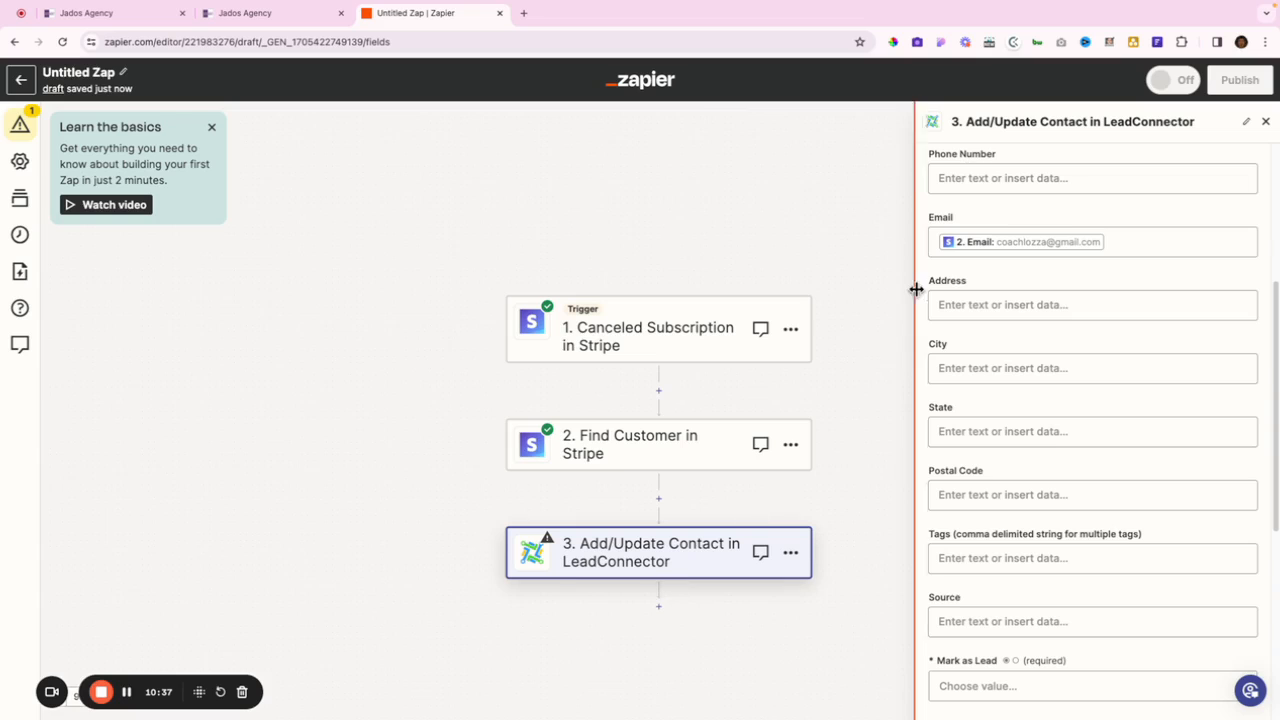
Enter "canceled" as the start of the contact's Tags value.
drag(1277, 321, 1276, 416)
click(969, 344)
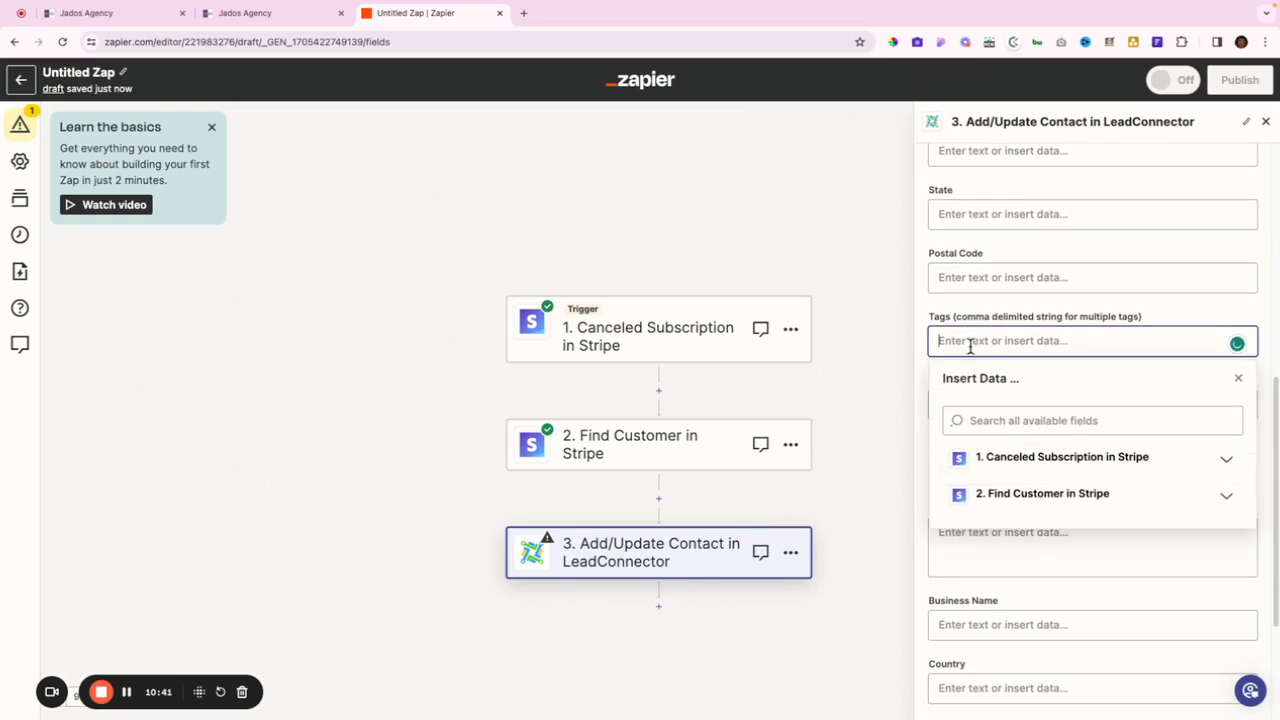
text(cancele)
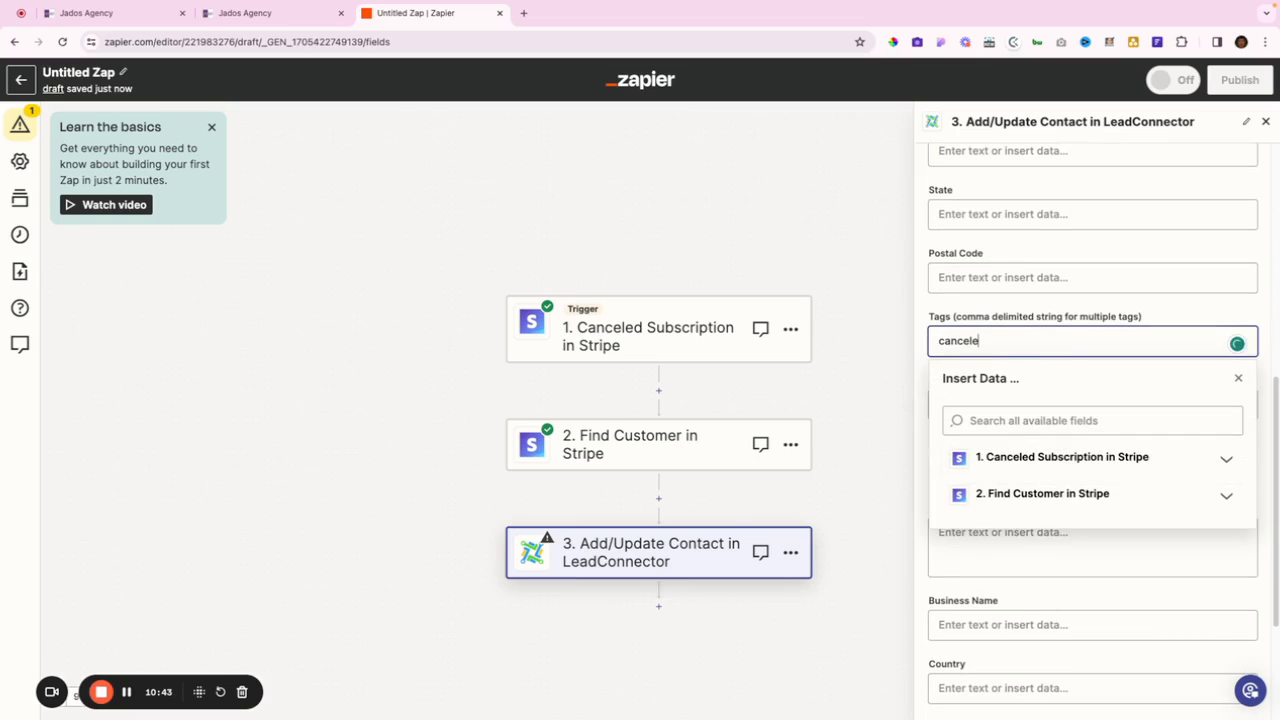
text(d)
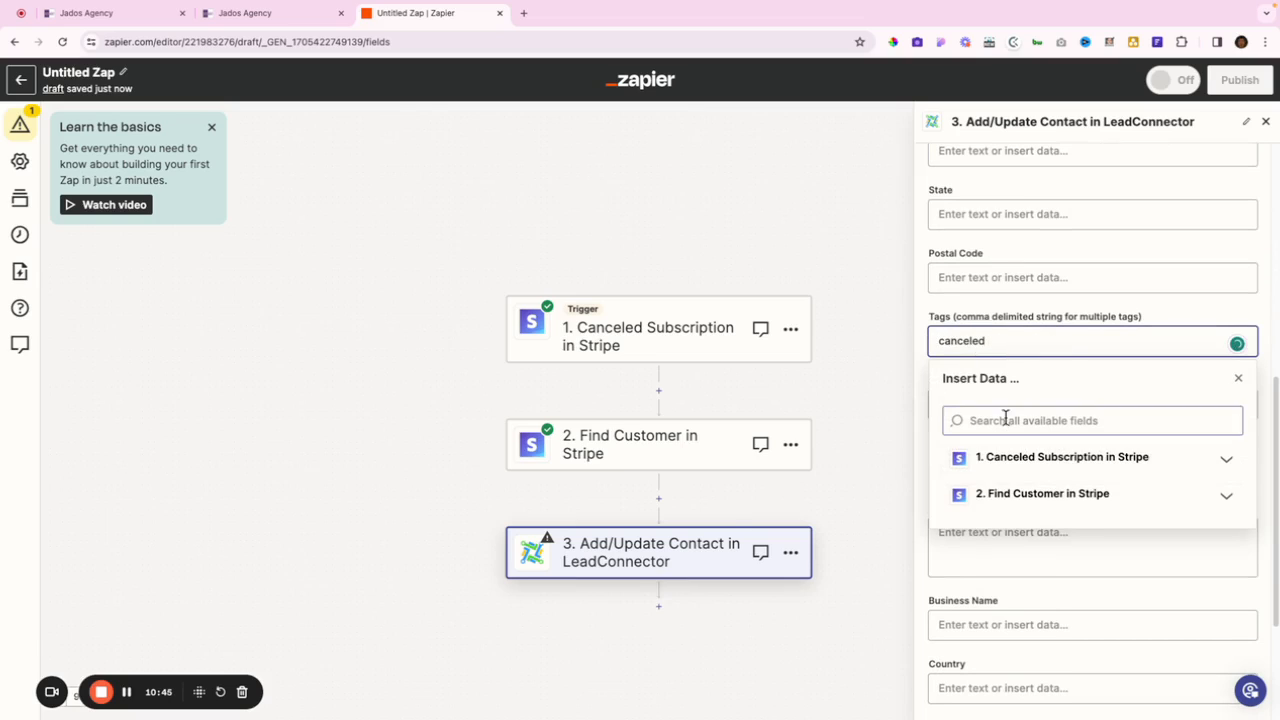
Search the available fields for "name" and insert the trigger's Plan Nickname after "canceled" in the Tags value.
click(1008, 424)
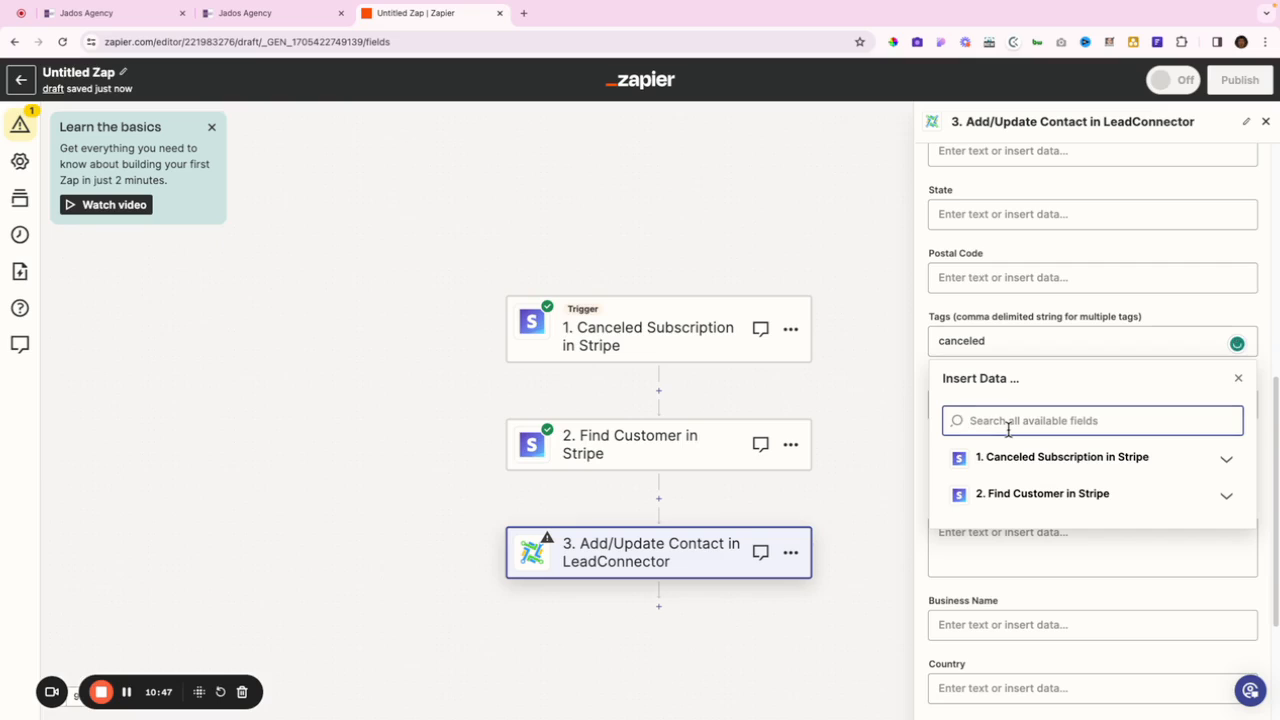
text(name)
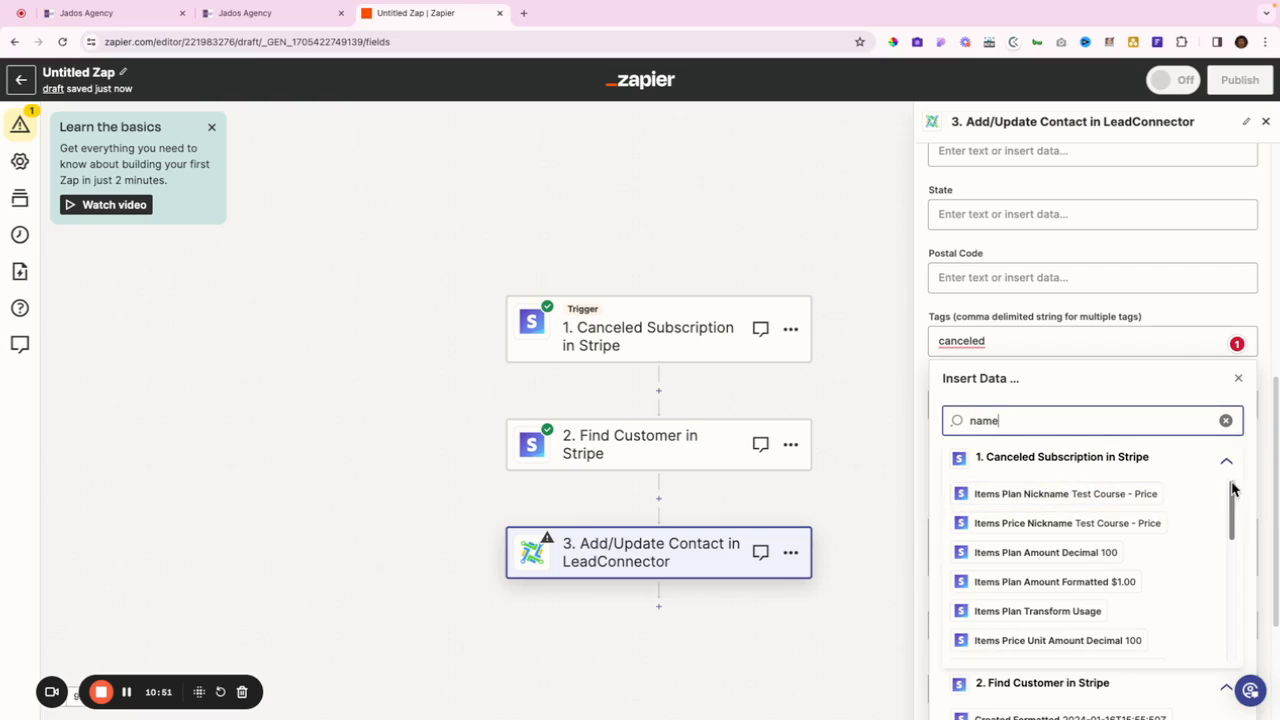
drag(1233, 487, 1035, 558)
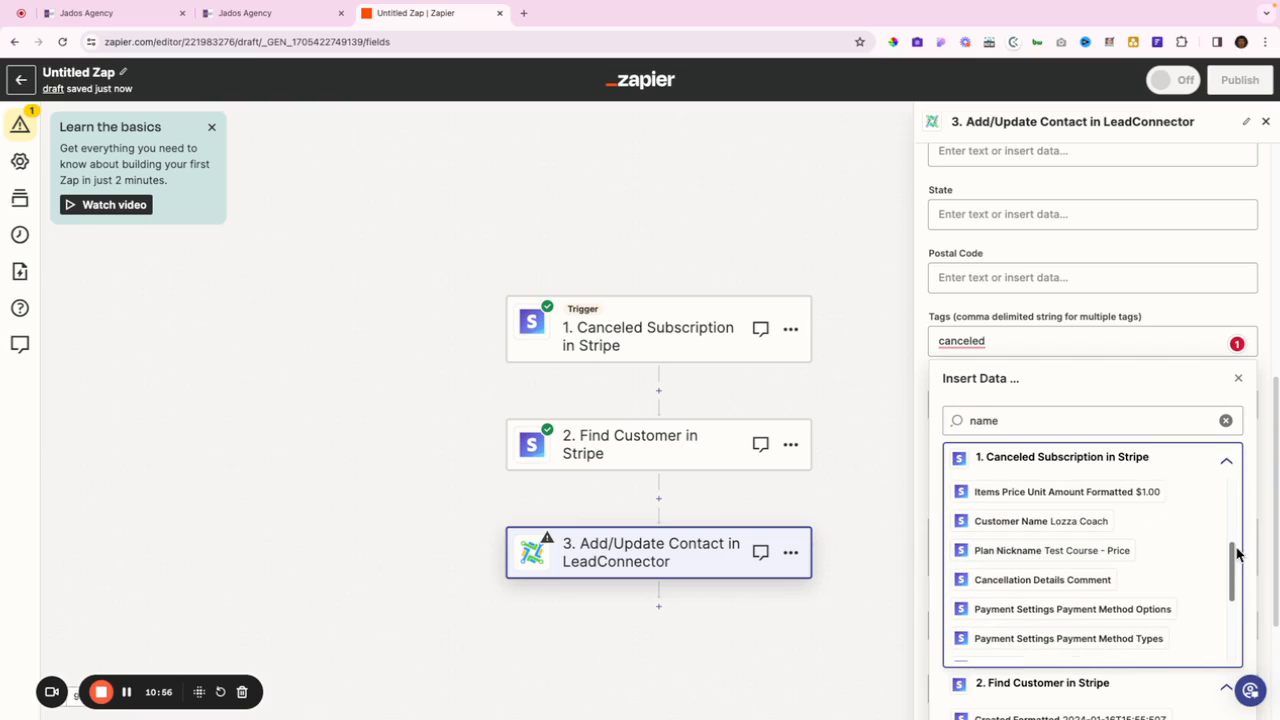
drag(1235, 563, 1235, 499)
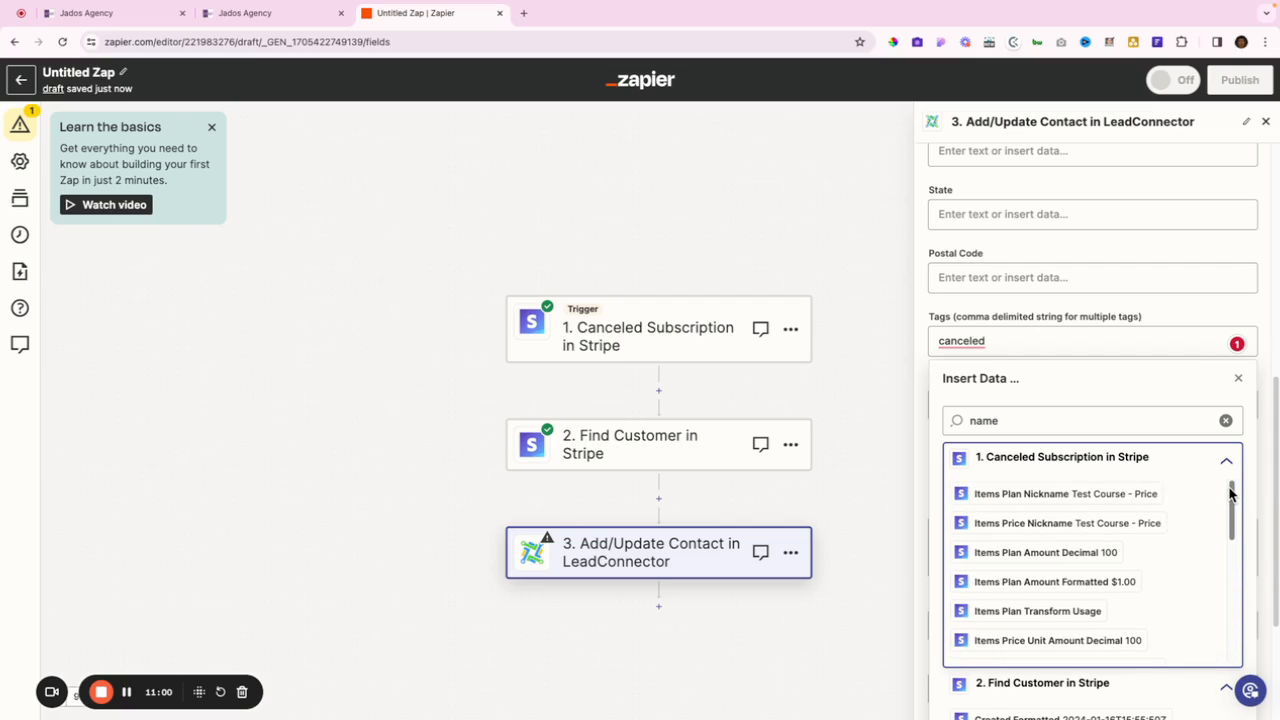
drag(1231, 493, 1230, 562)
click(1045, 553)
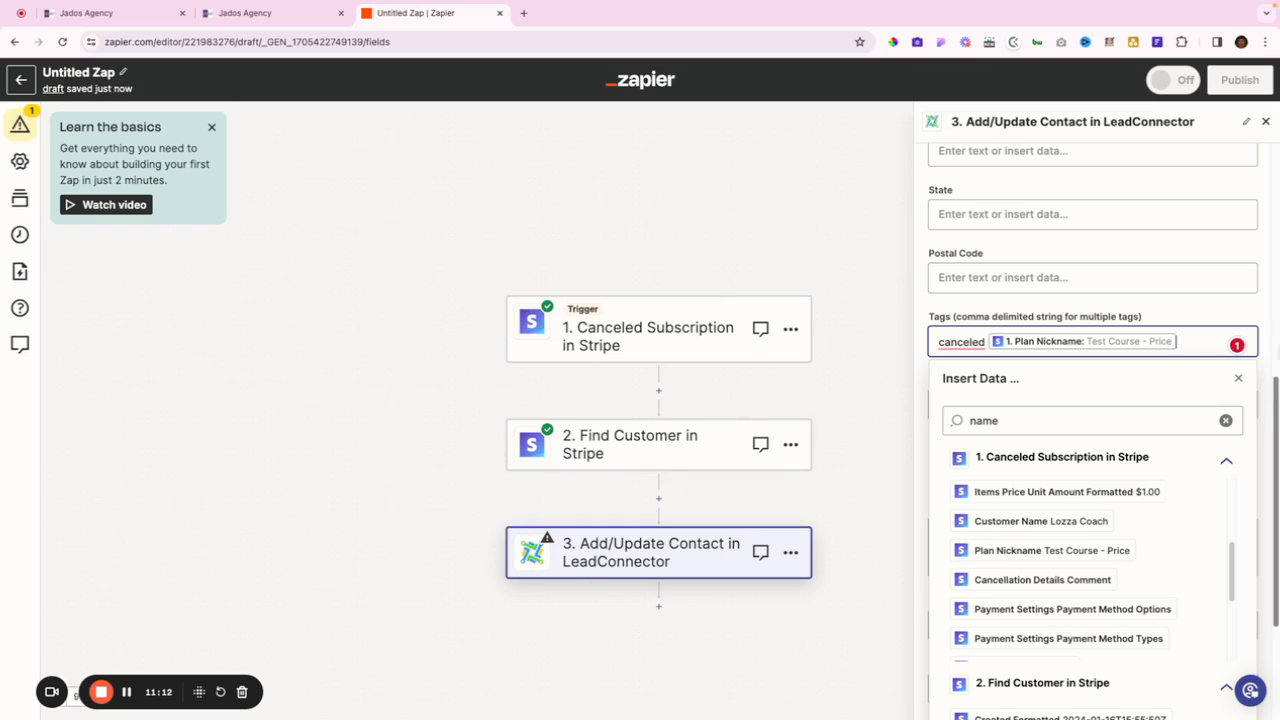
scroll(986, 286, up, 3)
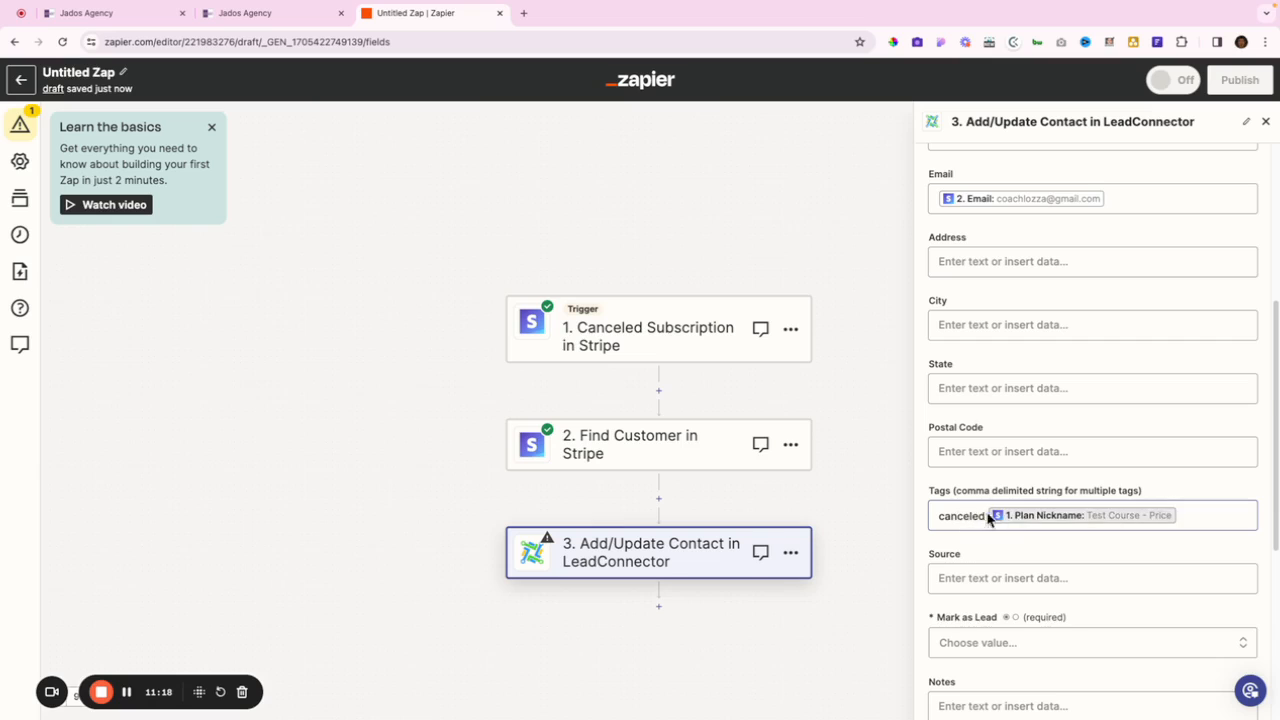
Set the contact's required Mark as Lead field to True and test the Add/Update Contact step.
drag(1276, 377, 1271, 577)
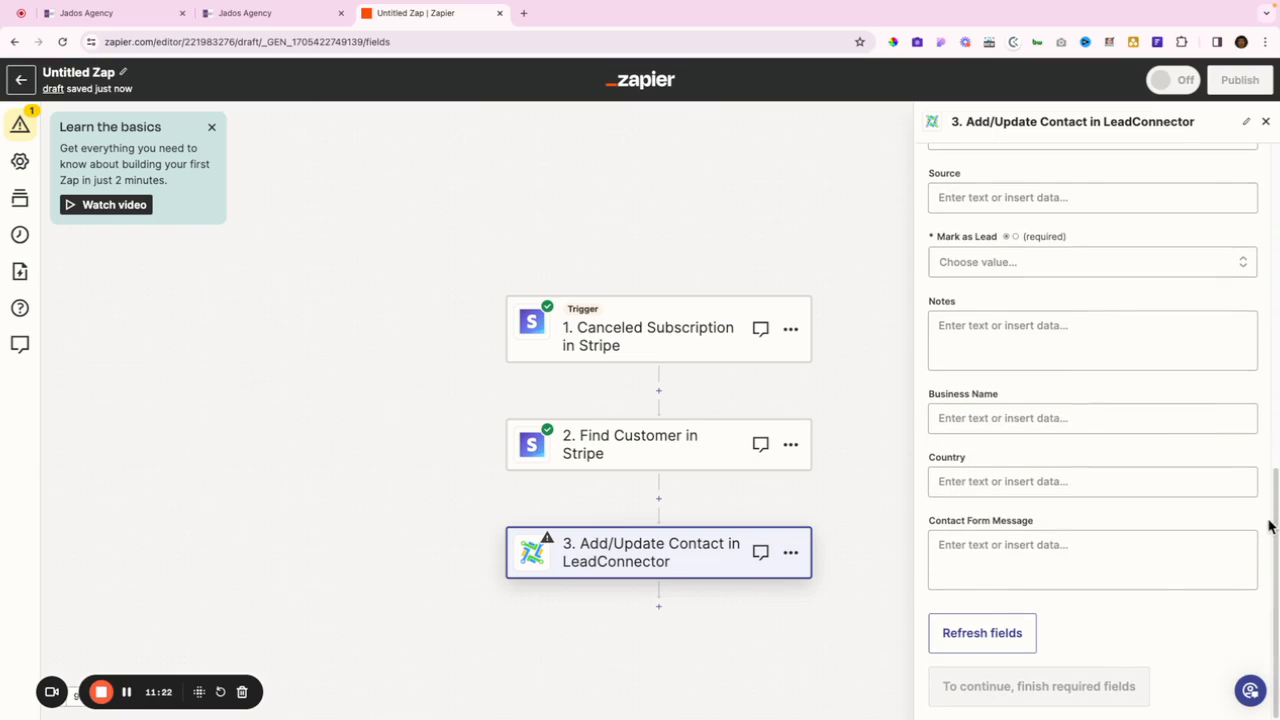
drag(1271, 531, 1275, 414)
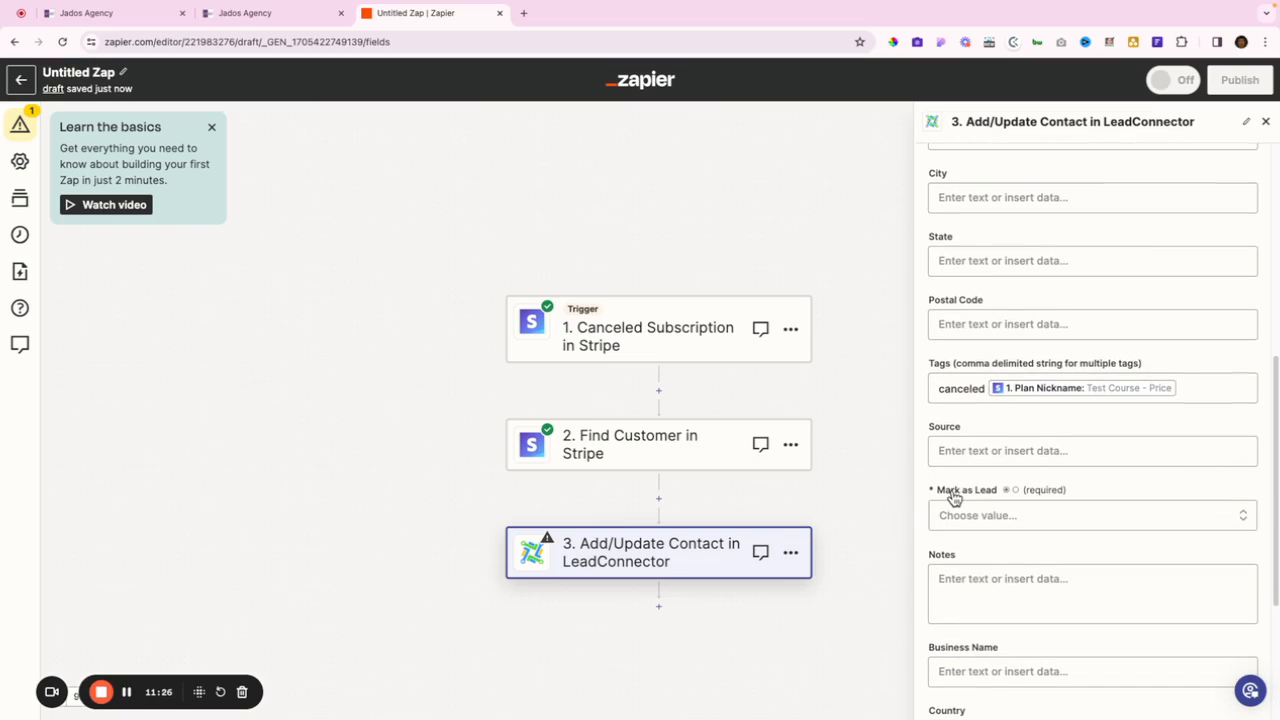
click(1016, 491)
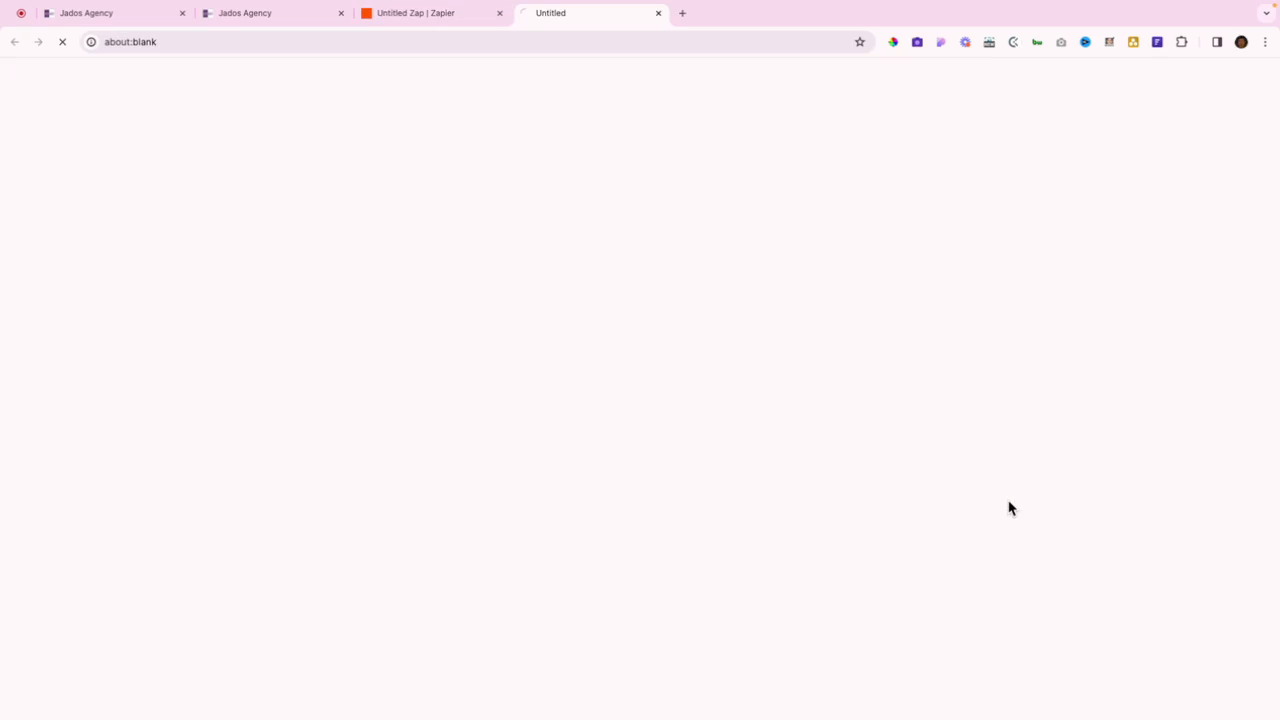
click(396, 16)
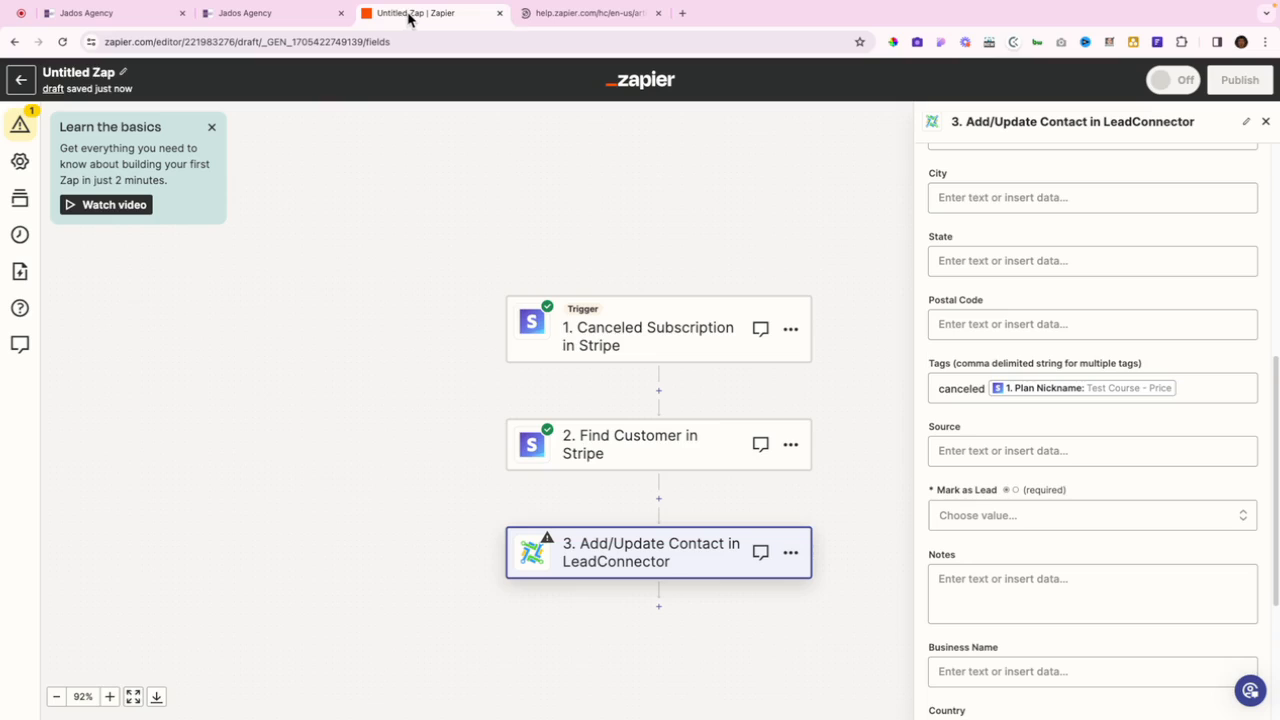
click(1047, 516)
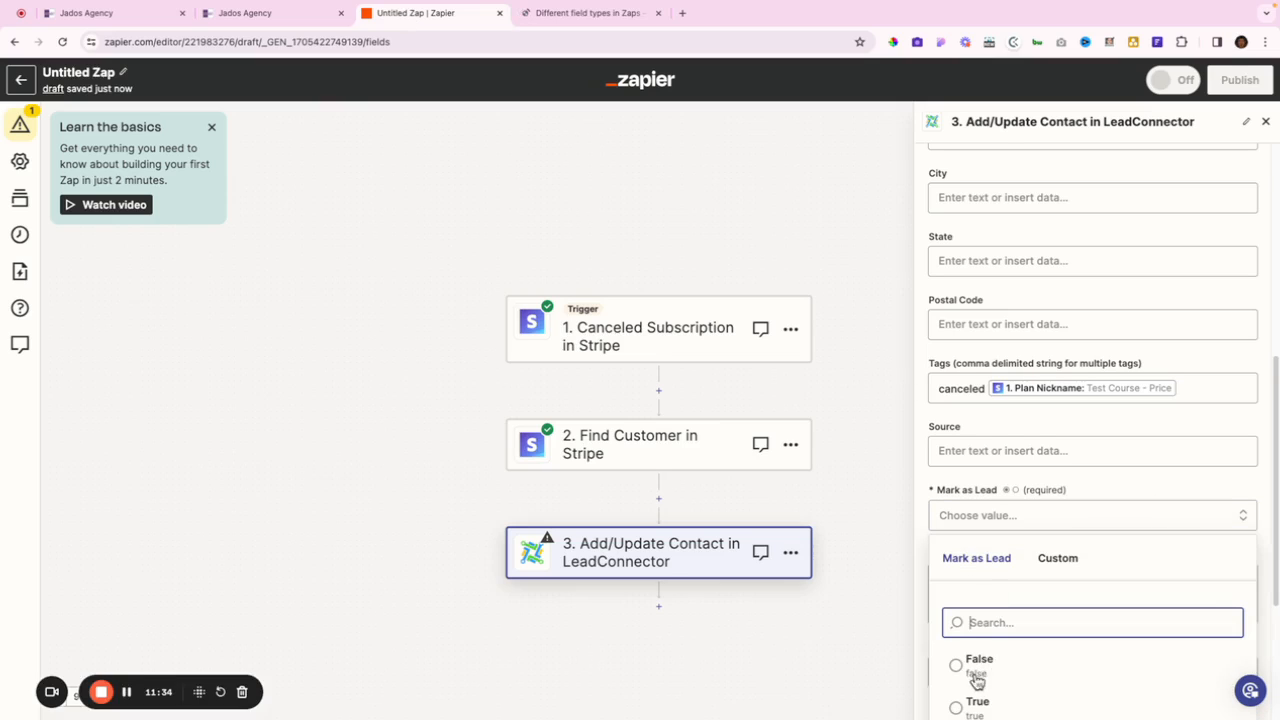
click(1000, 703)
scroll(1040, 600, down, 3)
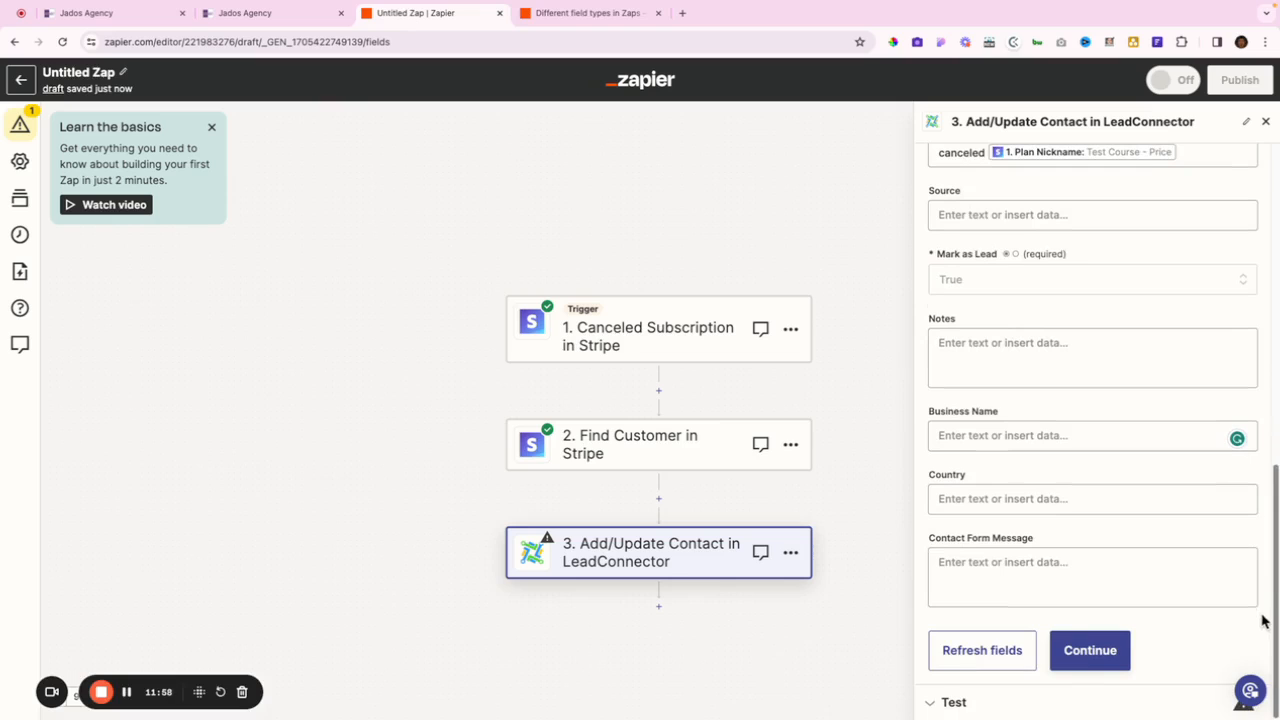
click(1092, 655)
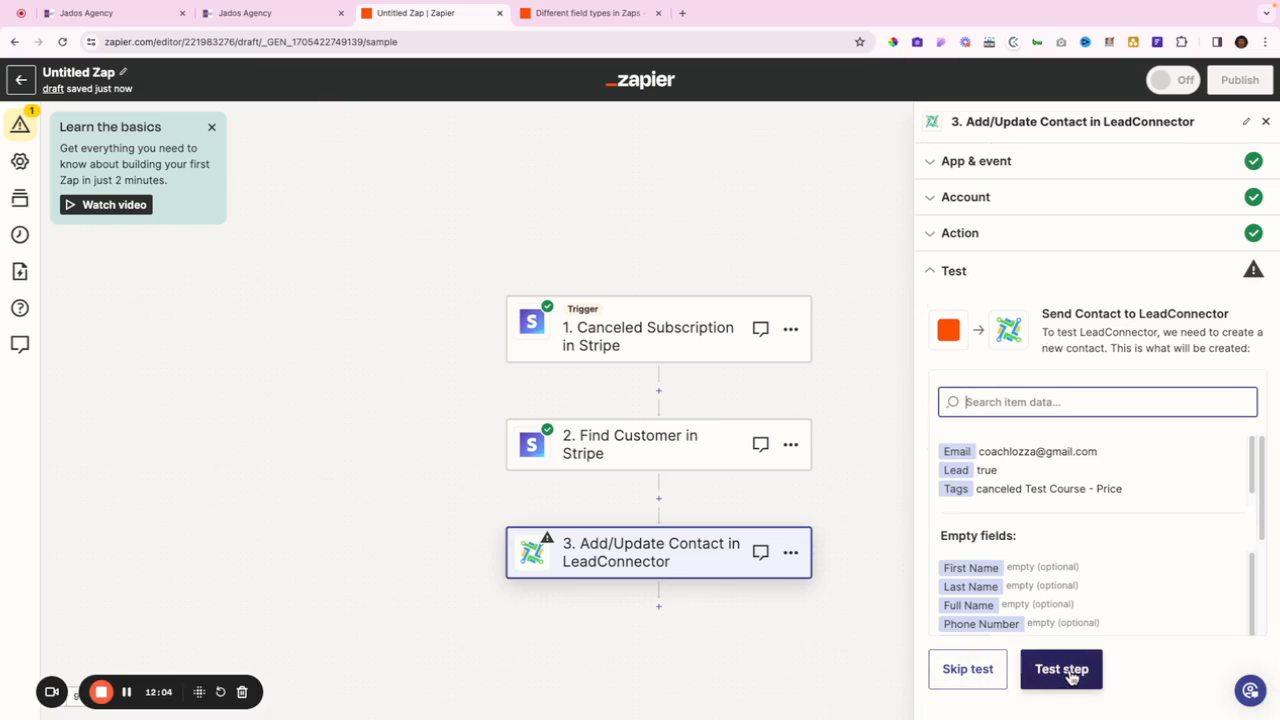
click(1065, 678)
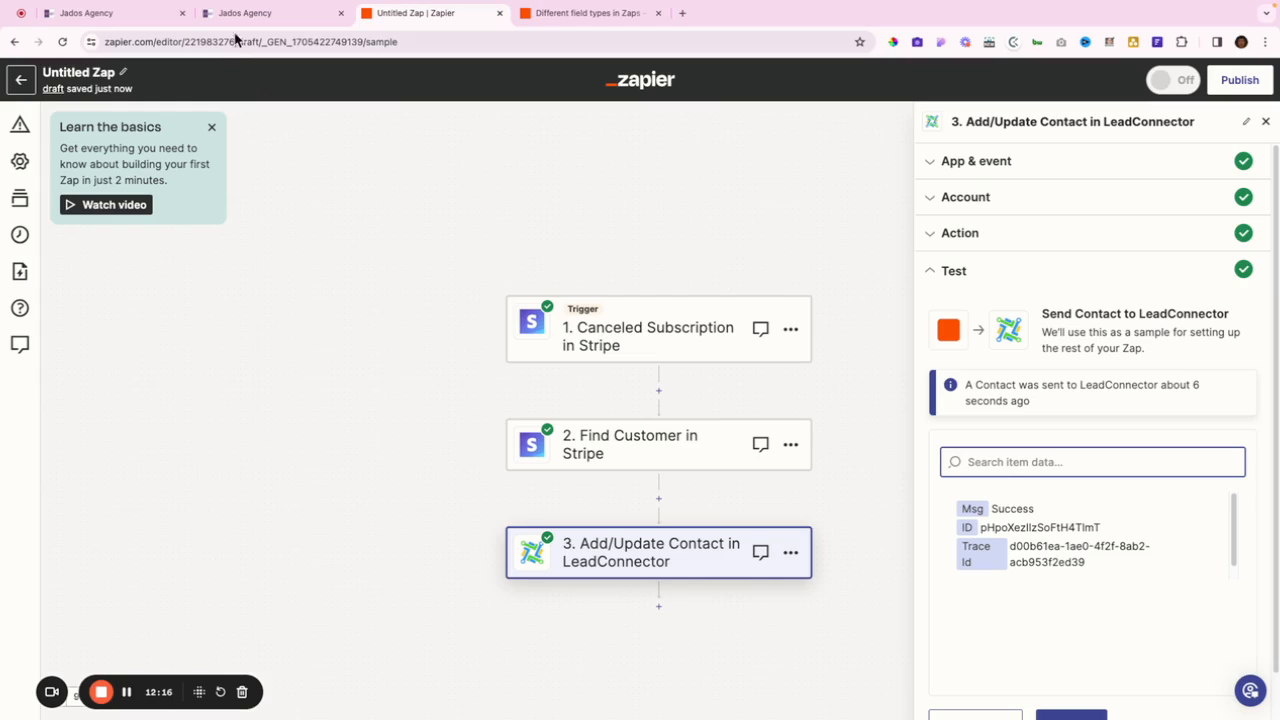
Switch to Jados Agency, refresh the subscriptions page and check the tags in the contact list.
click(95, 14)
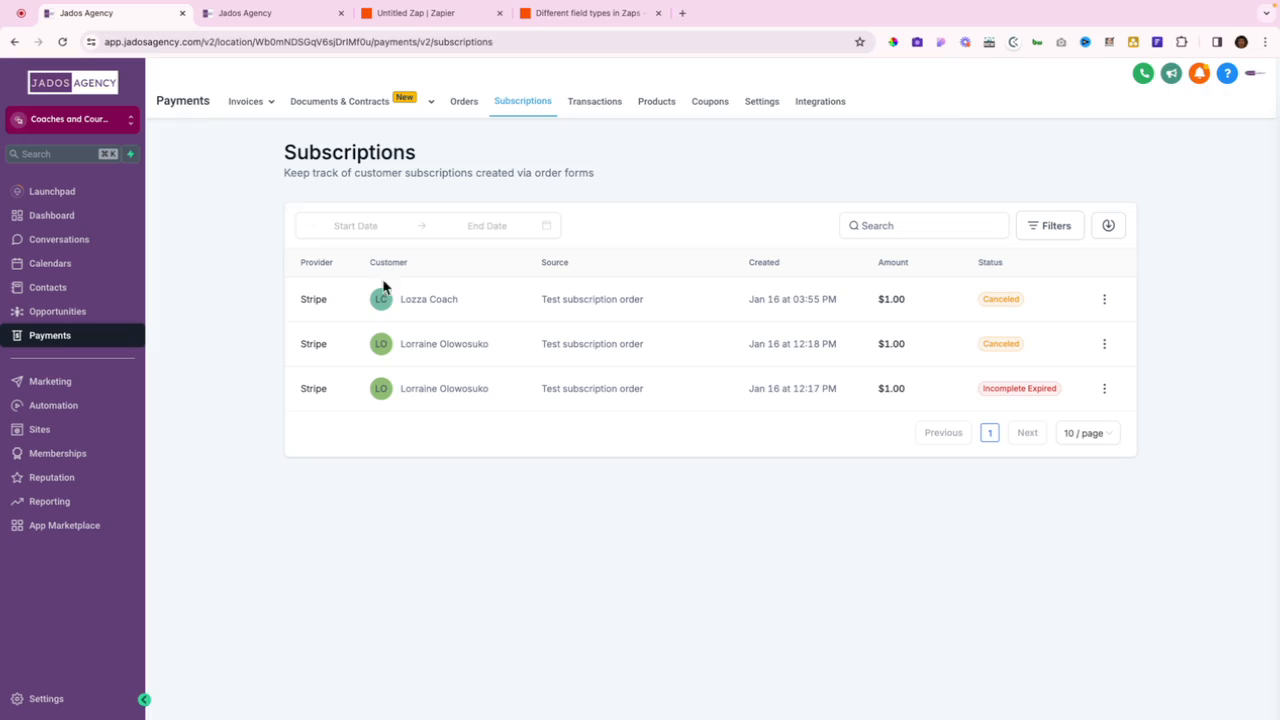
click(62, 42)
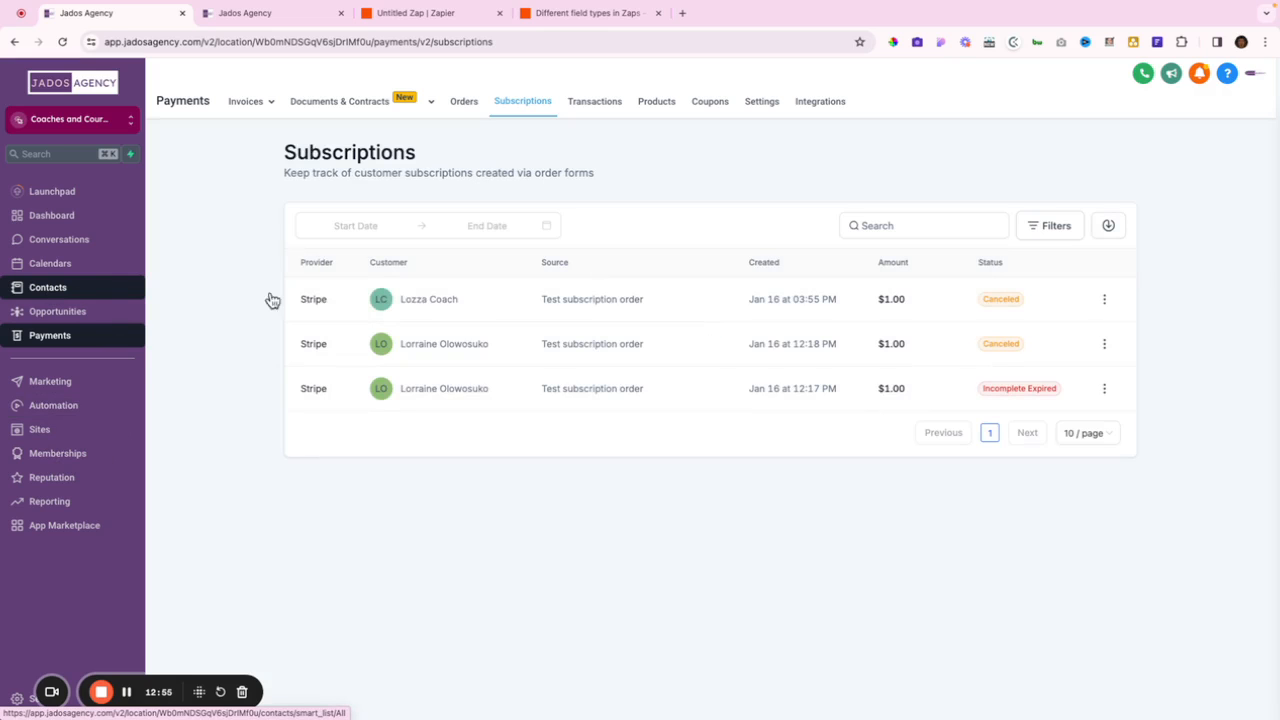
click(40, 290)
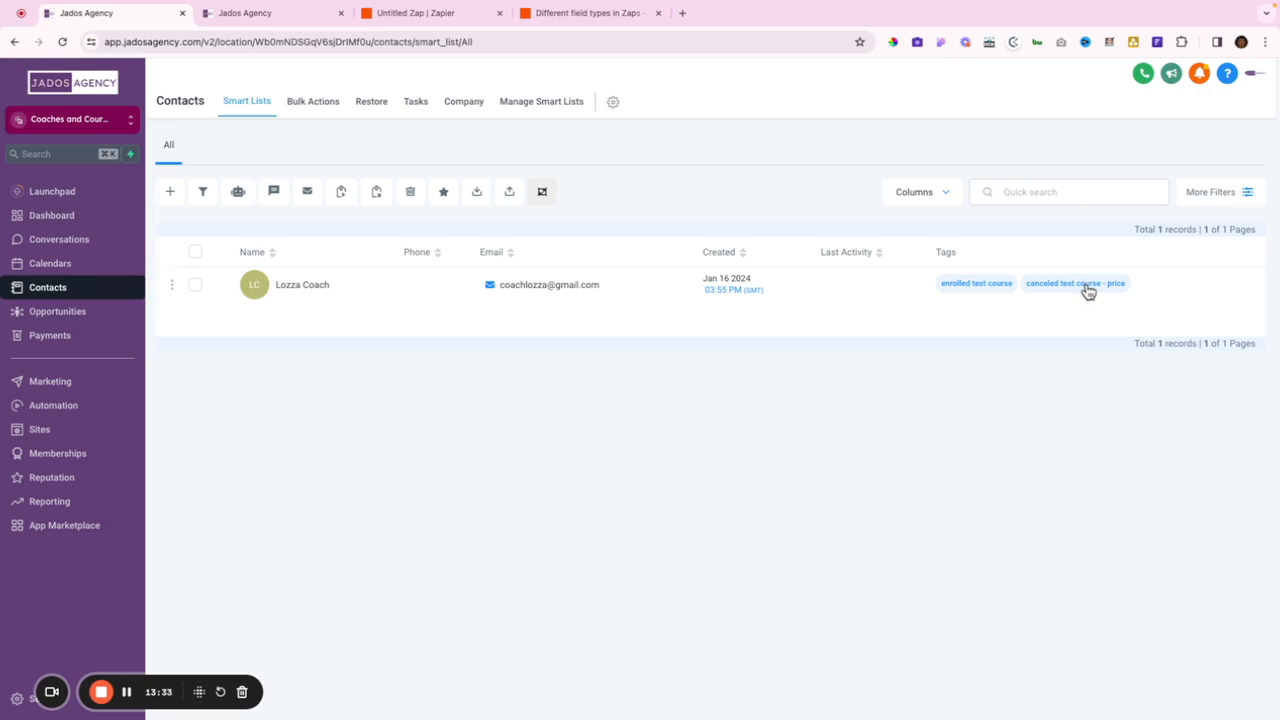
Open the draft New Workflow in the Demo workflows automation folder for editing.
click(55, 410)
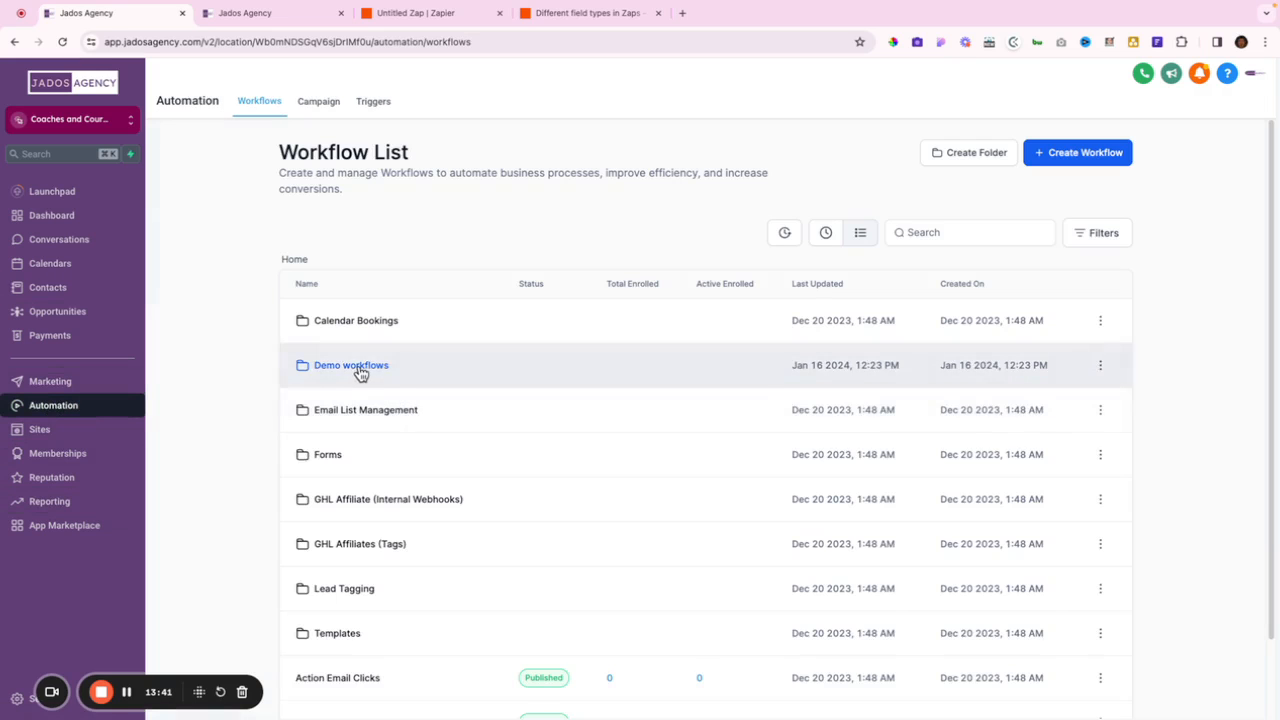
click(370, 368)
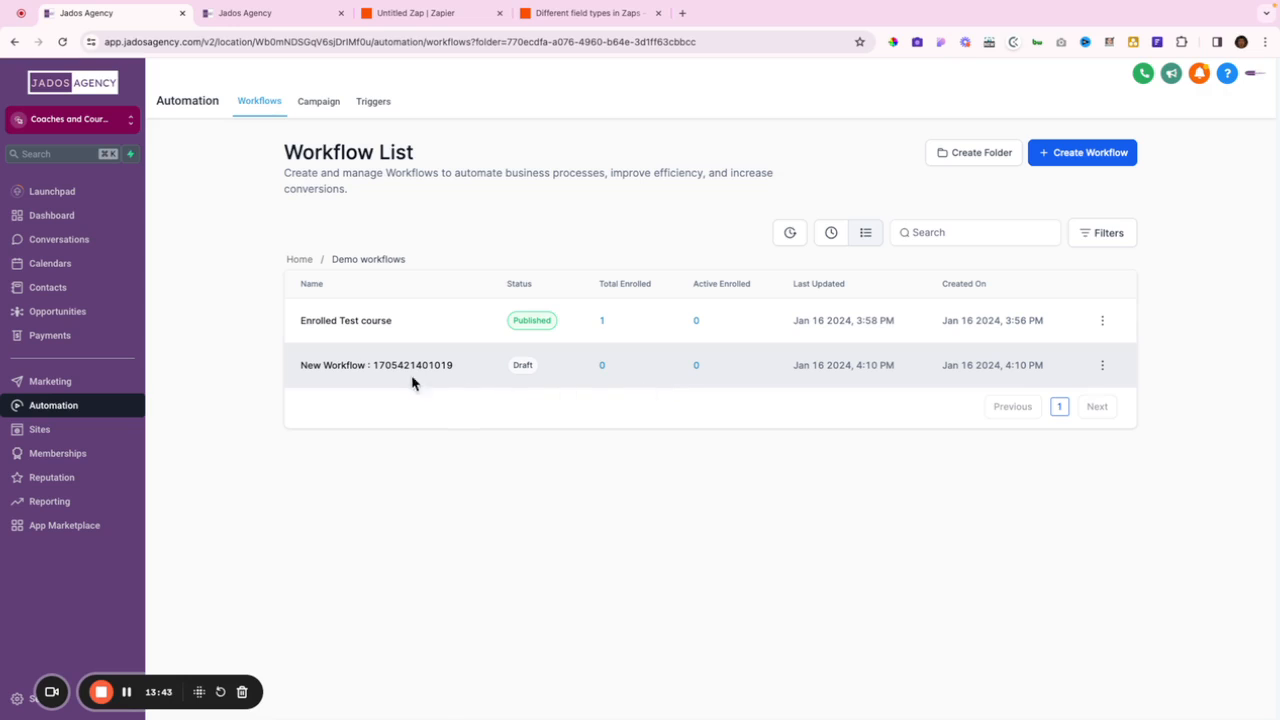
click(1103, 366)
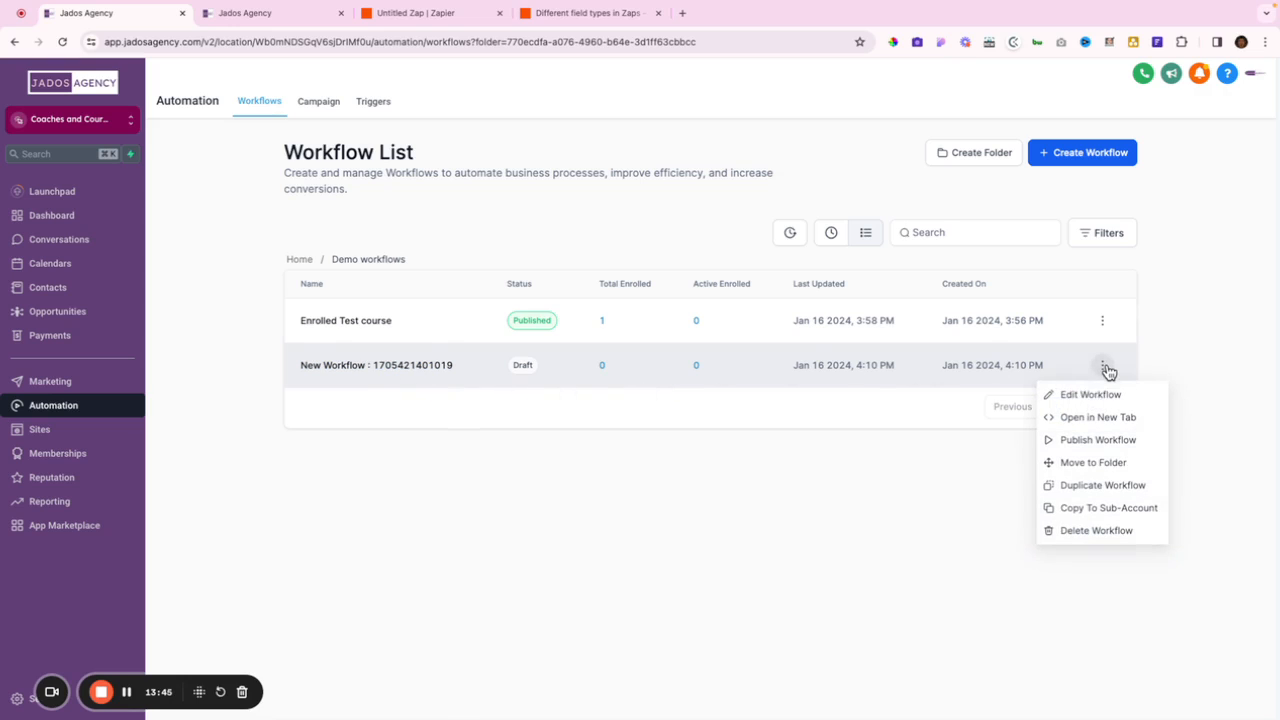
click(1090, 394)
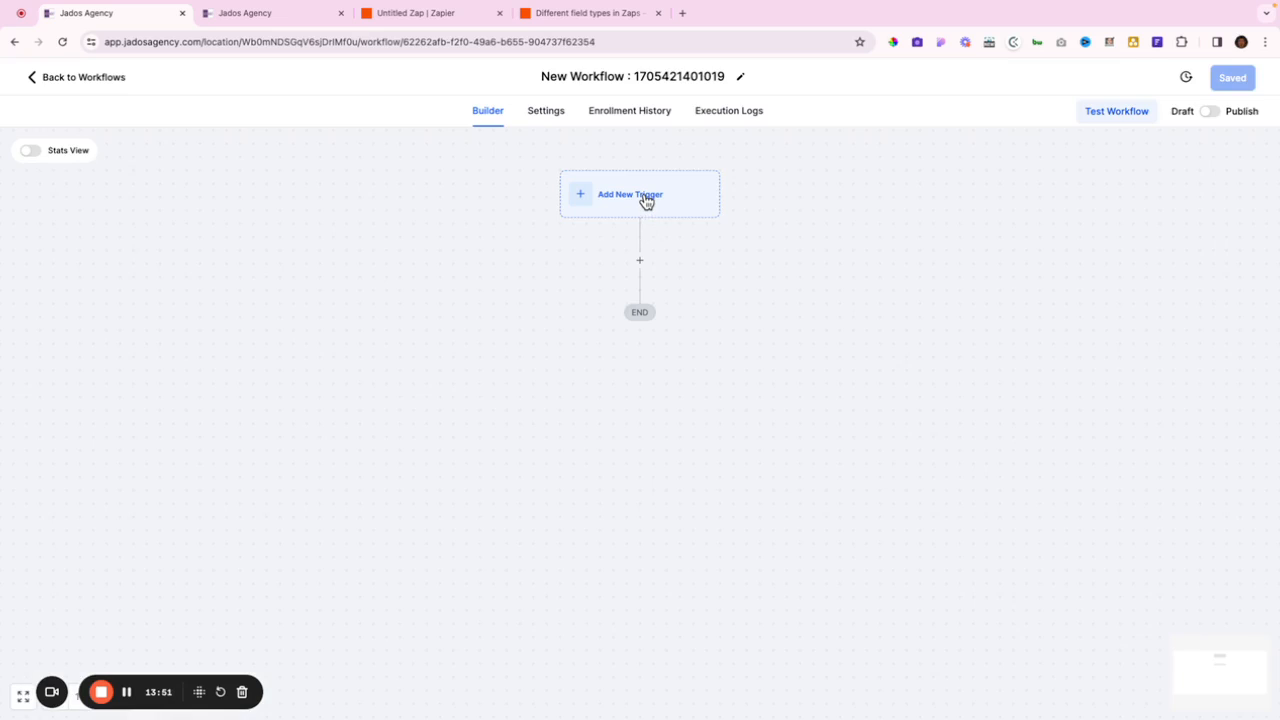
Add and save a Contact Tag trigger filtered by Tag Added with the tag "canceled test course - price".
click(645, 202)
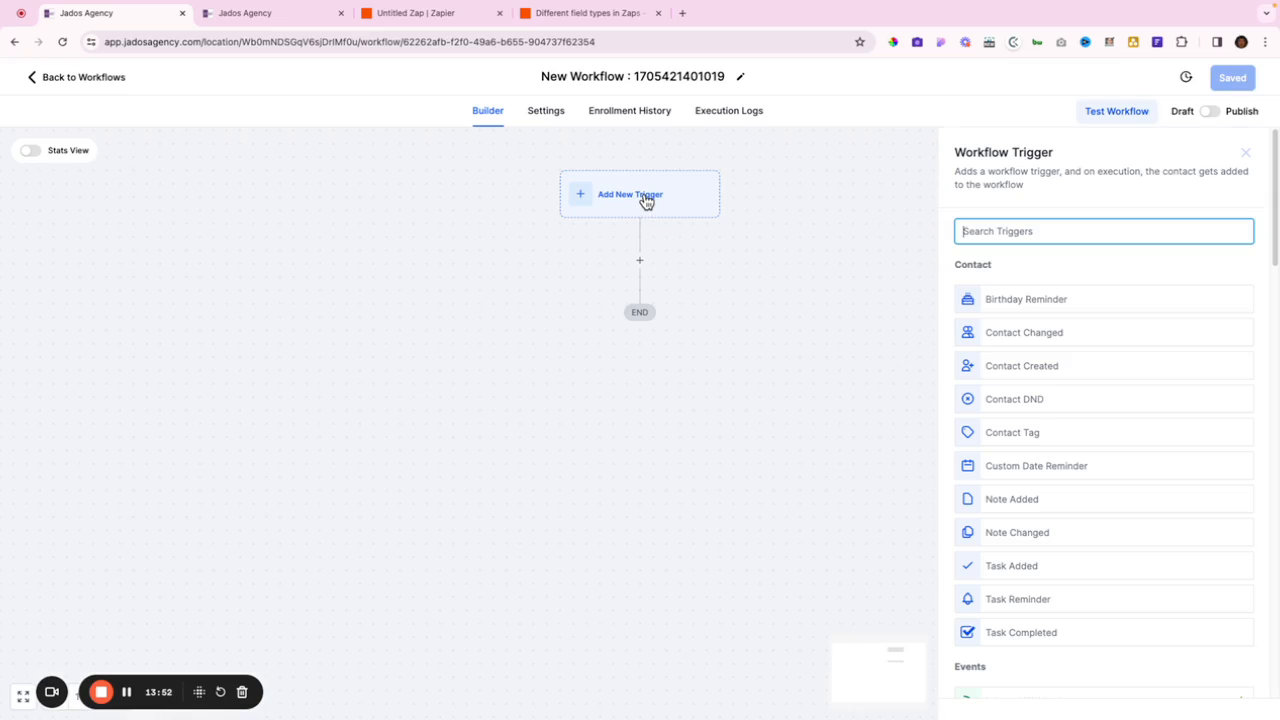
drag(1274, 236, 1275, 292)
click(1014, 207)
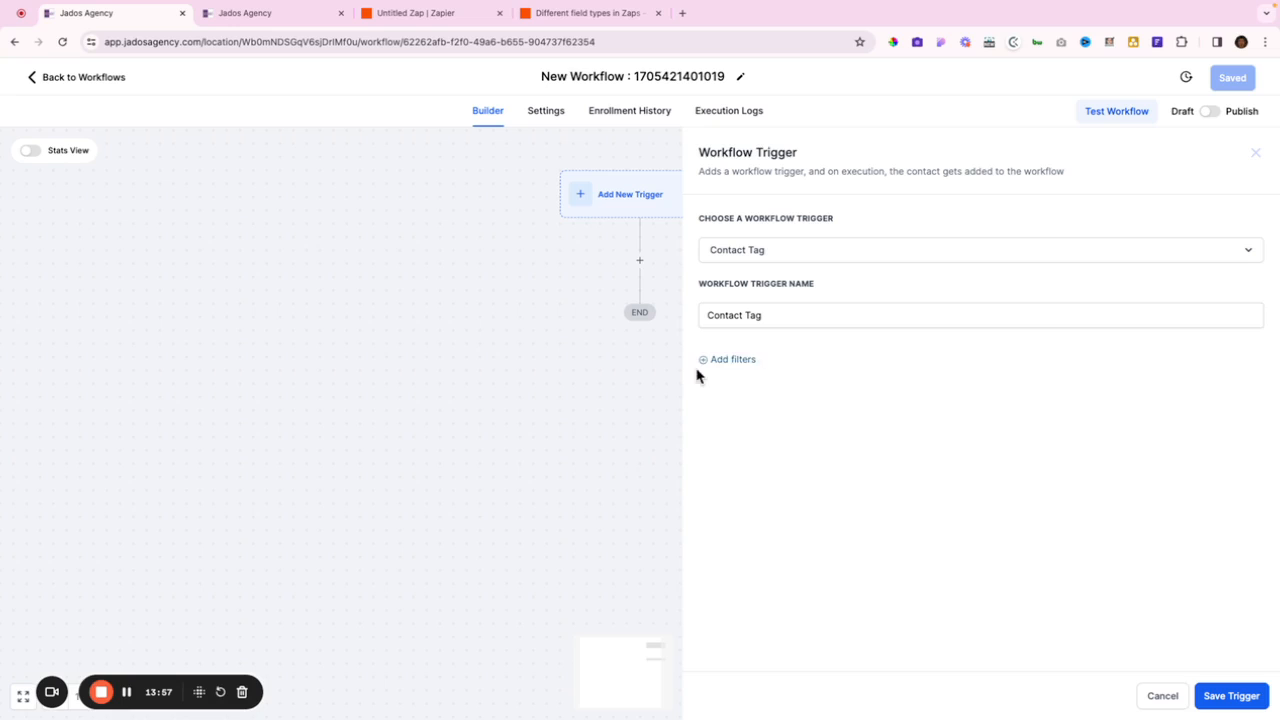
click(729, 360)
click(786, 378)
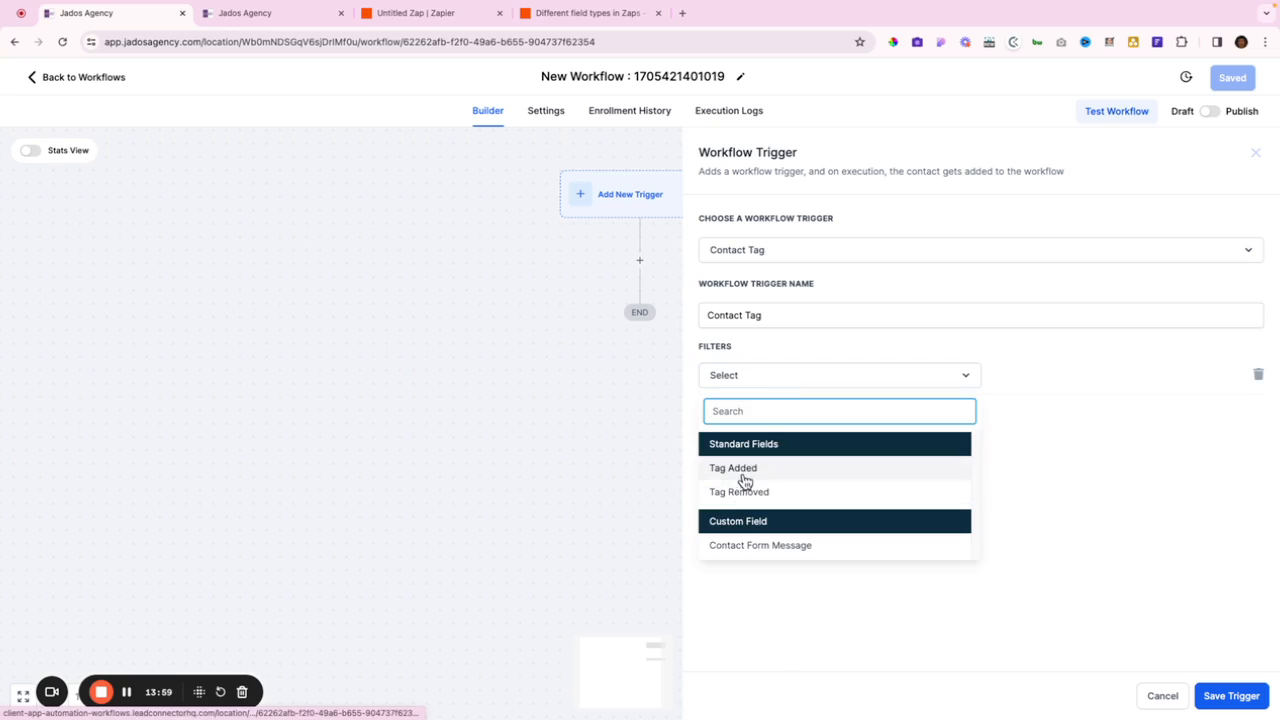
click(745, 472)
click(1062, 374)
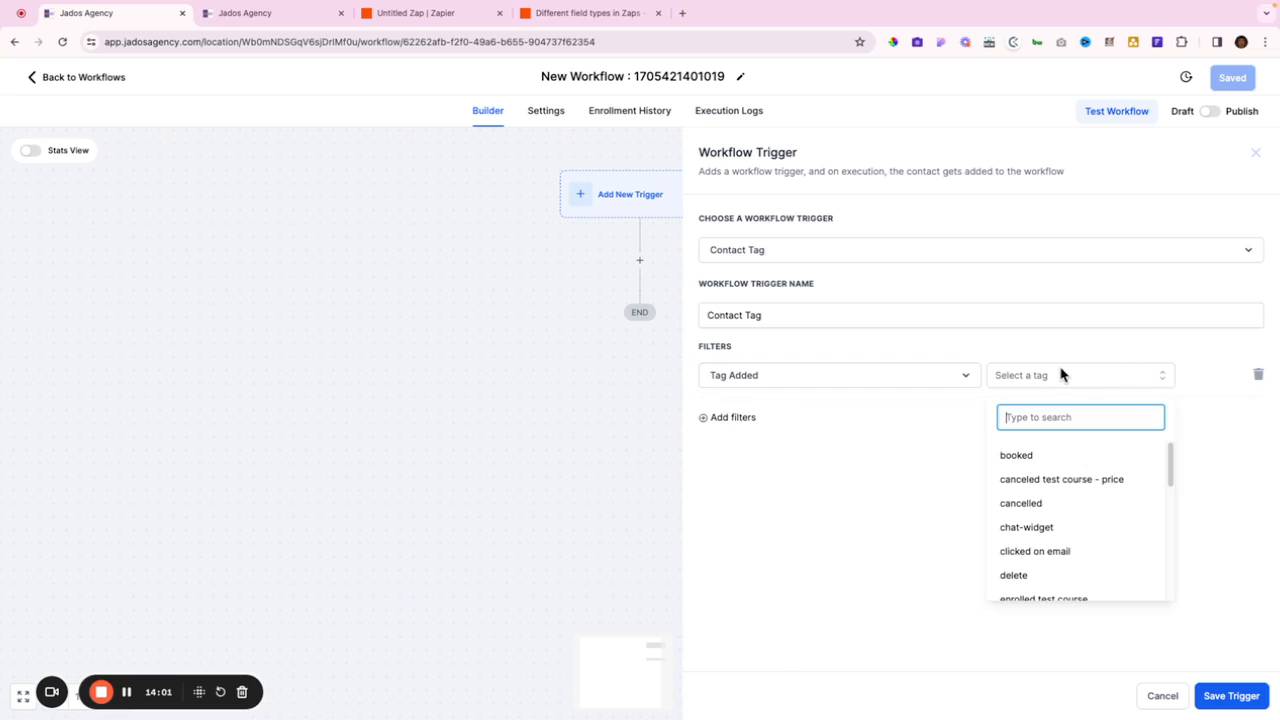
click(1058, 481)
click(1225, 697)
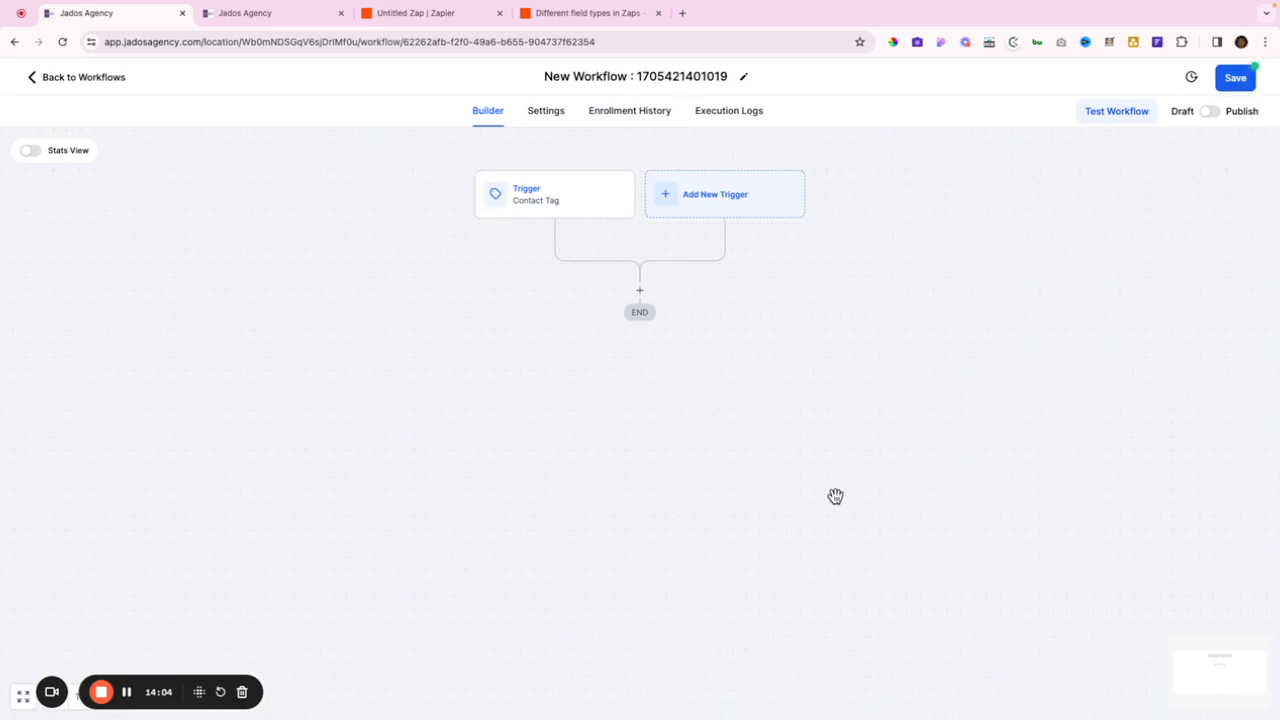
click(640, 292)
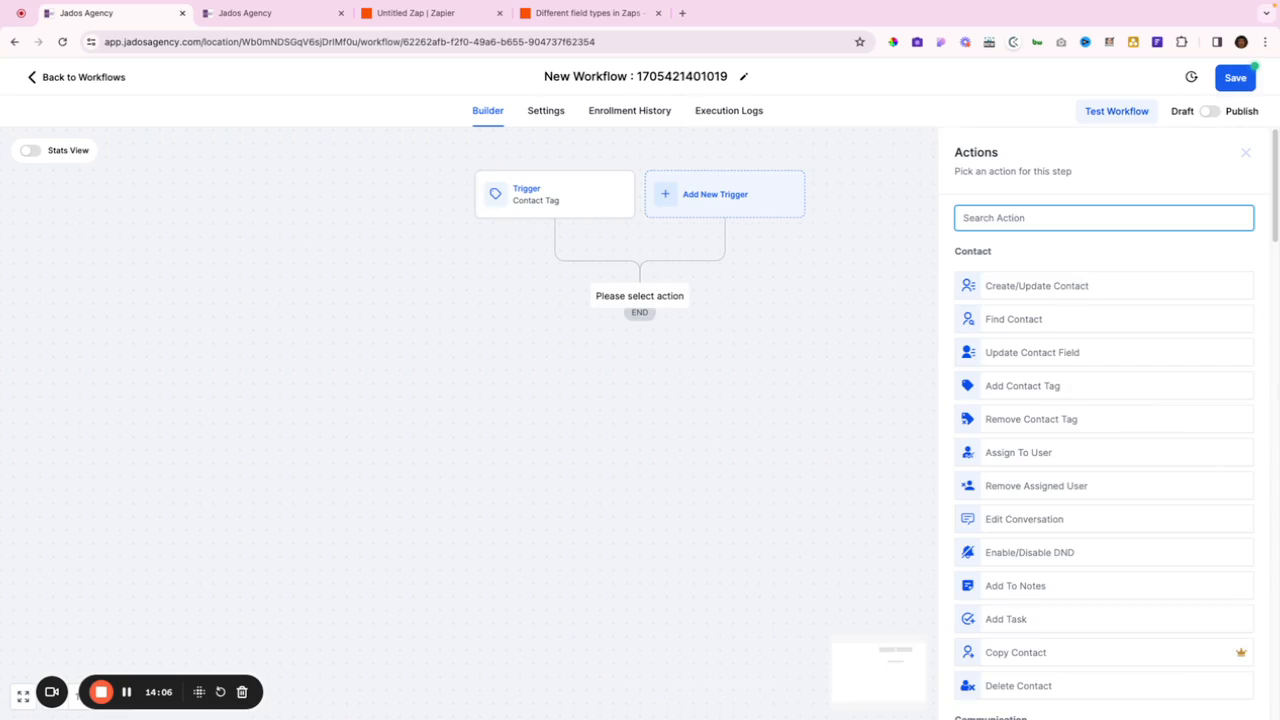
drag(1274, 196, 1271, 634)
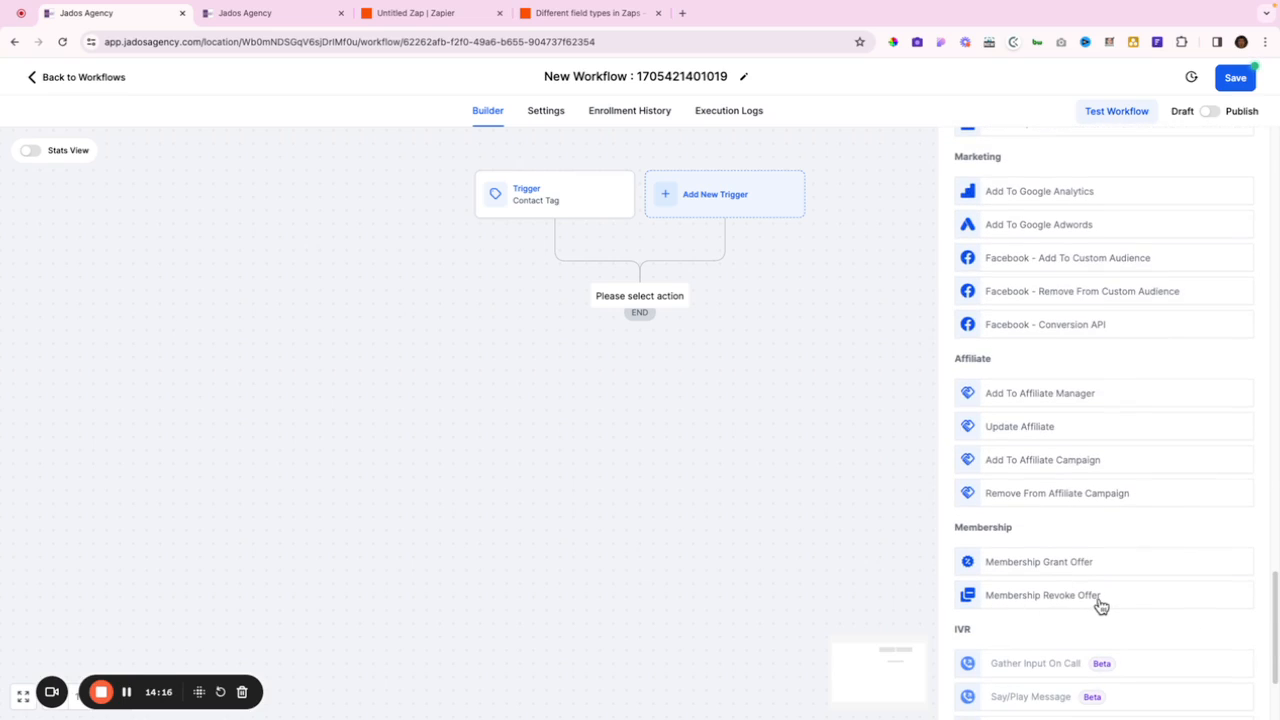
click(1058, 598)
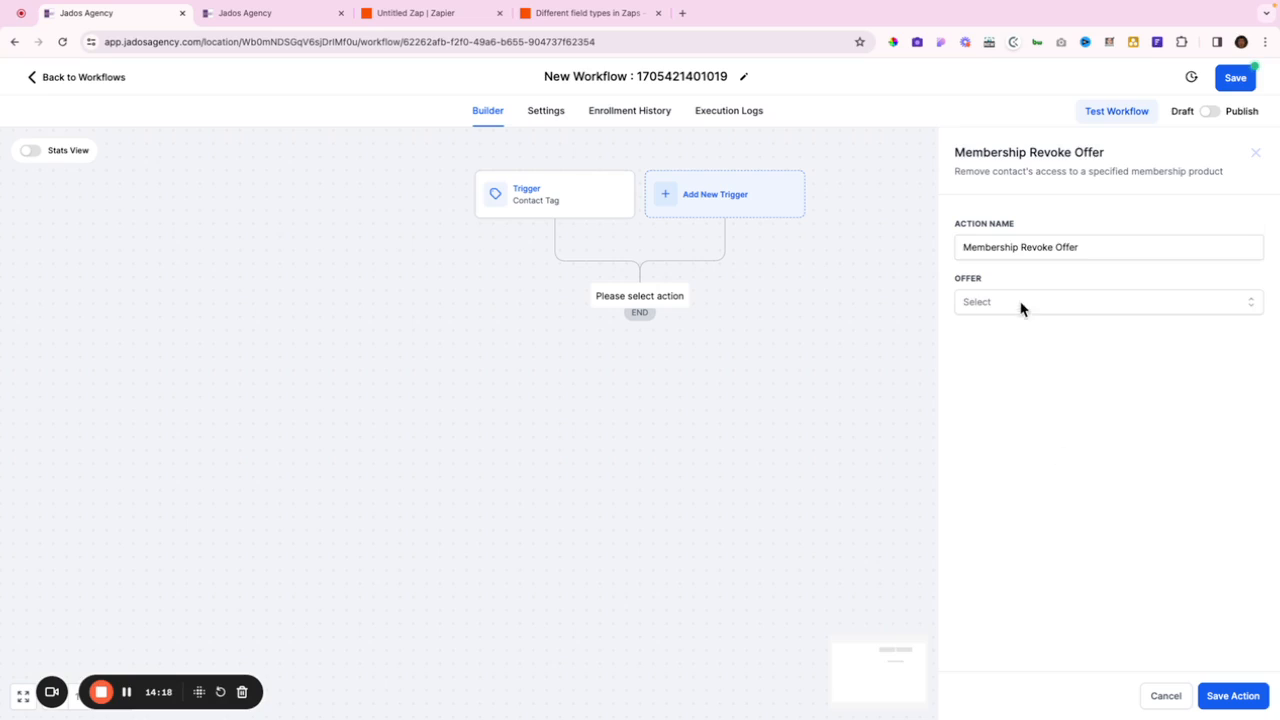
click(1022, 303)
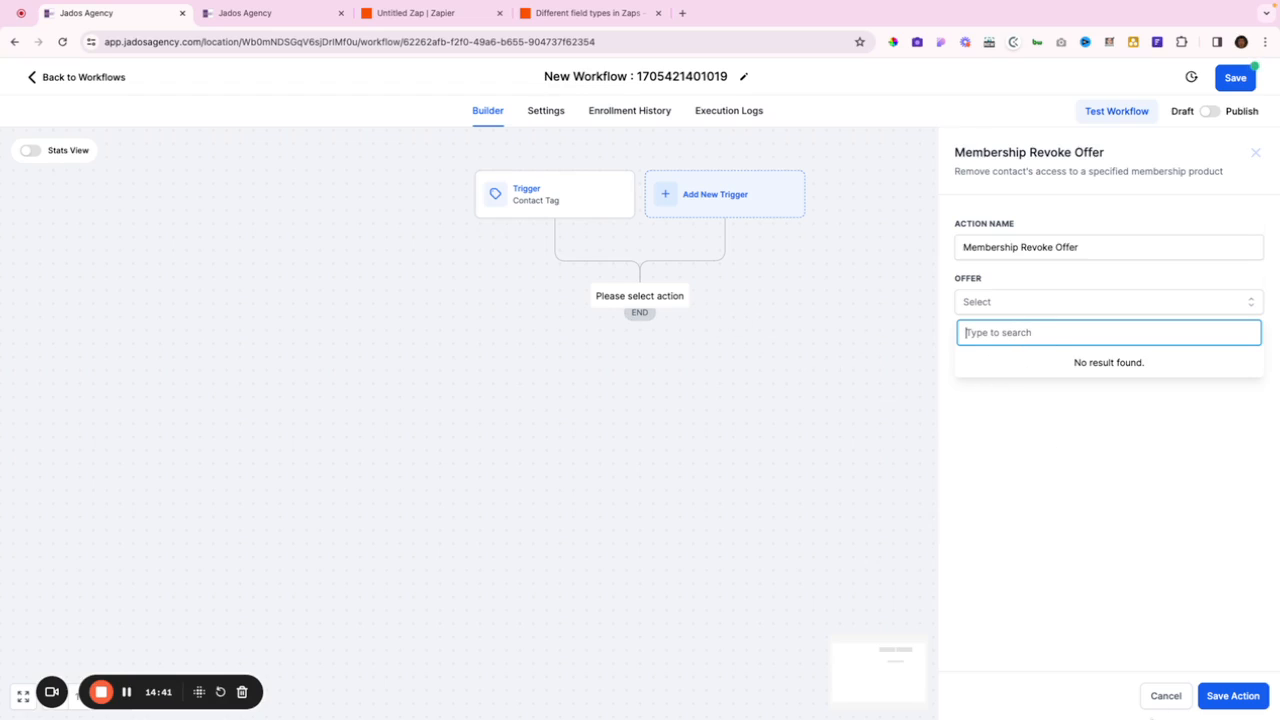
key(super+Tab)
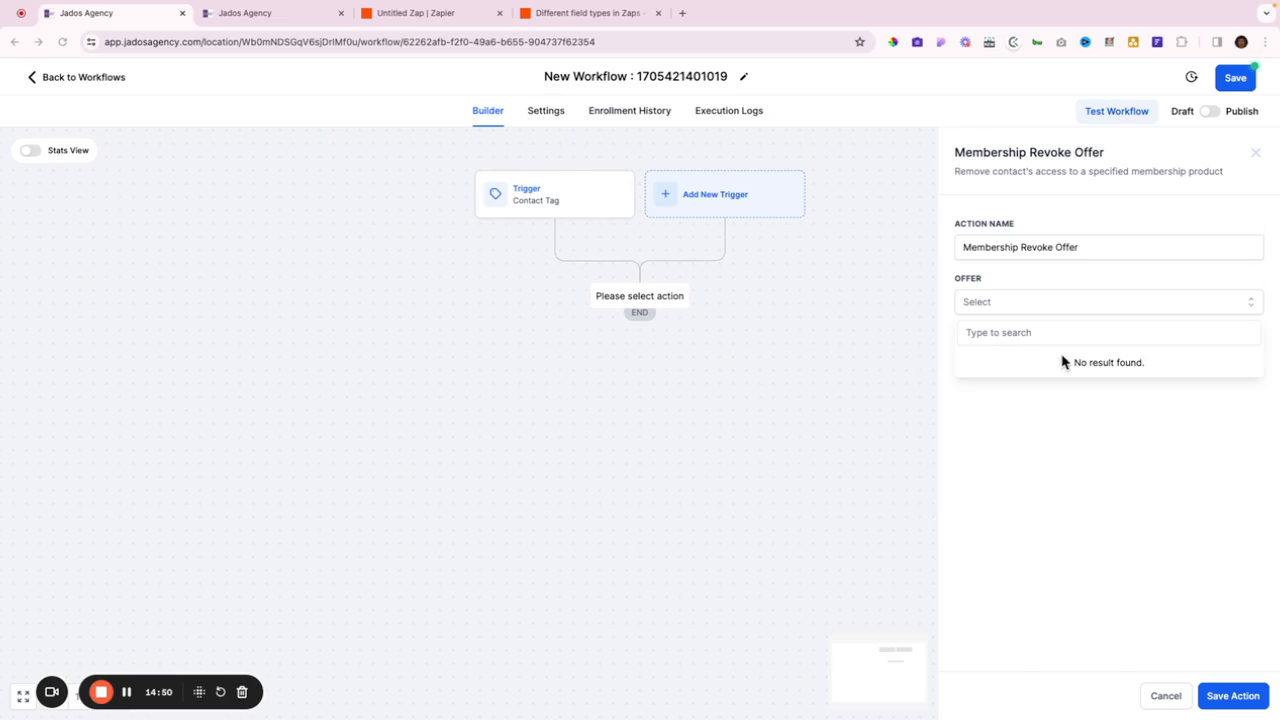
click(1164, 696)
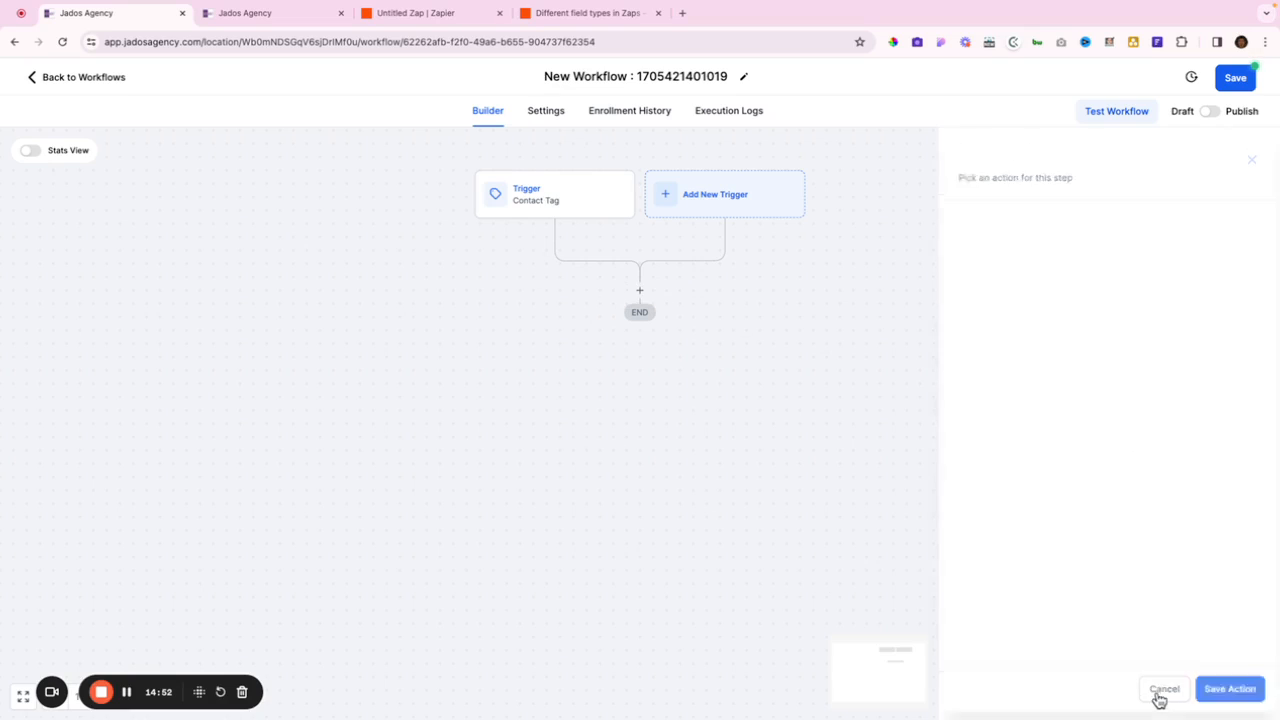
Browse the contact and communication actions available for the step following the Contact Tag trigger.
click(640, 291)
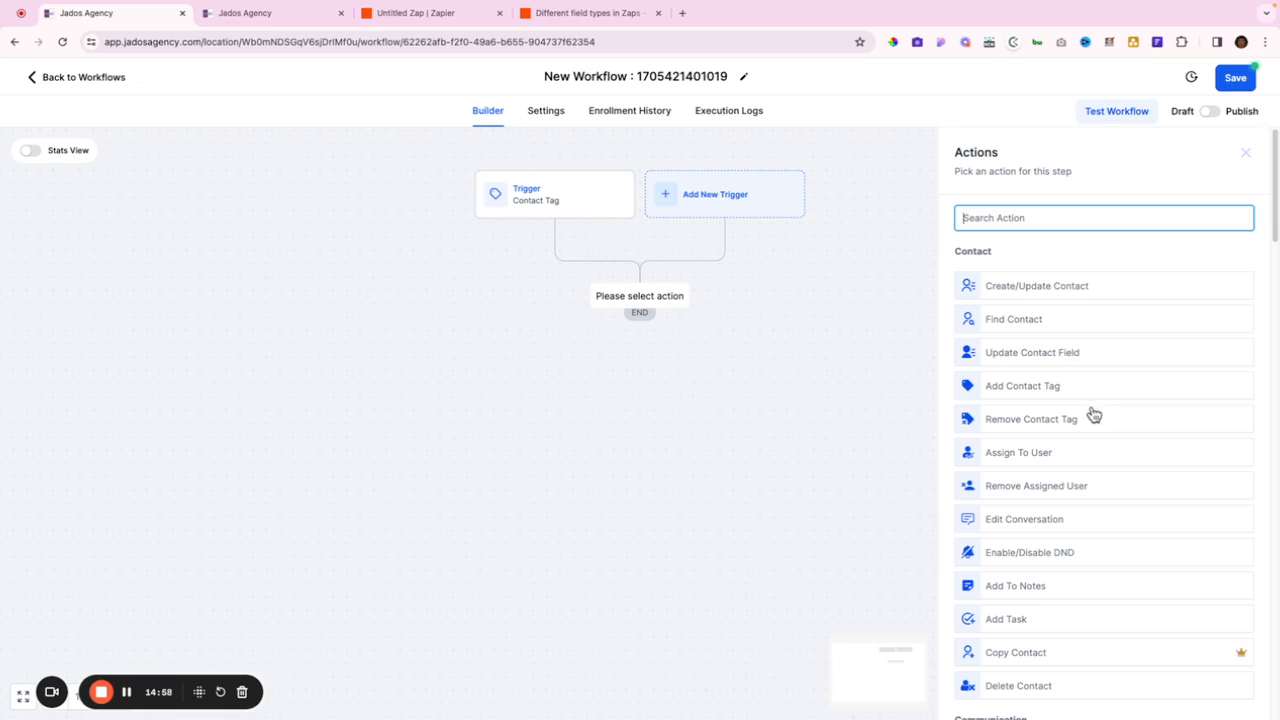
drag(1276, 210, 1276, 221)
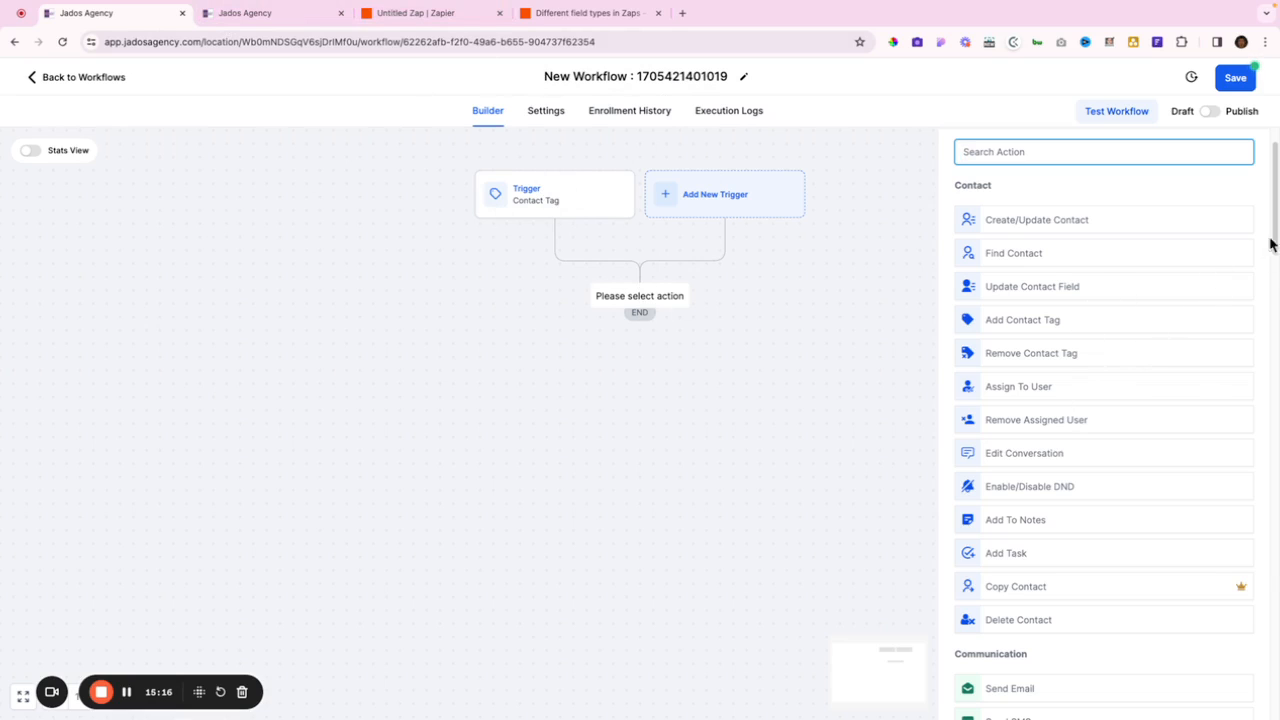
drag(1271, 188, 1251, 266)
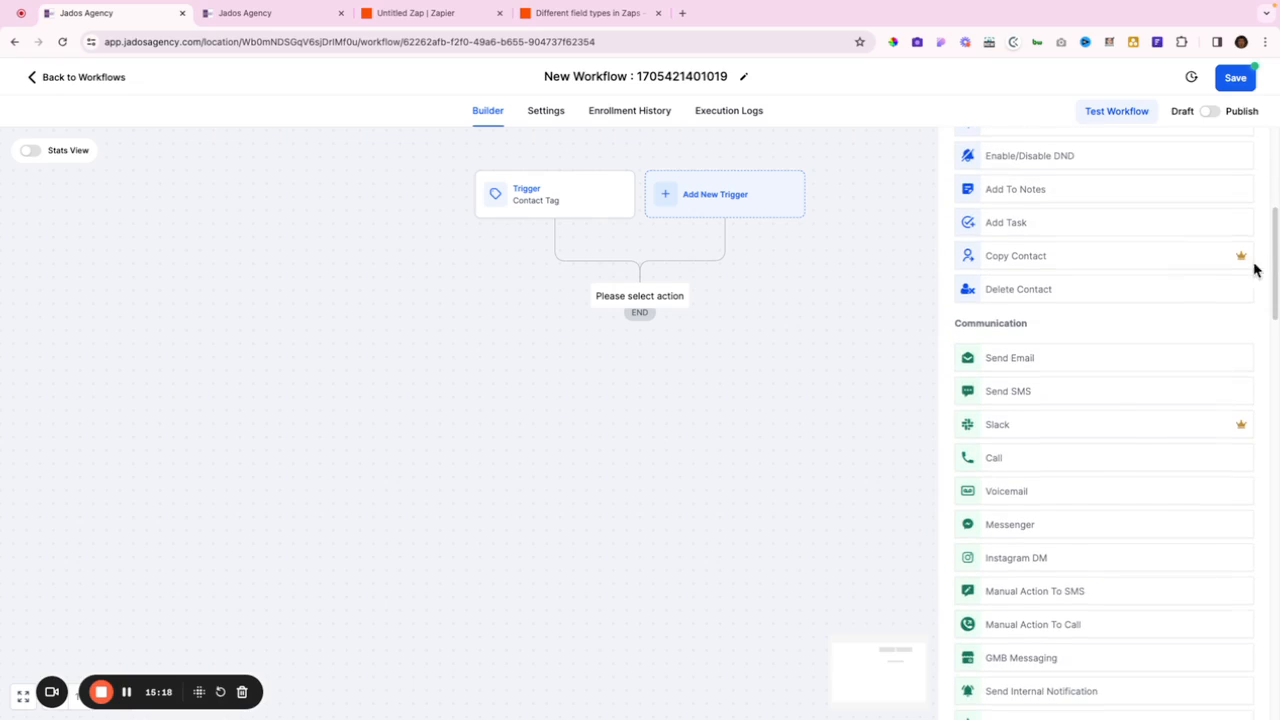